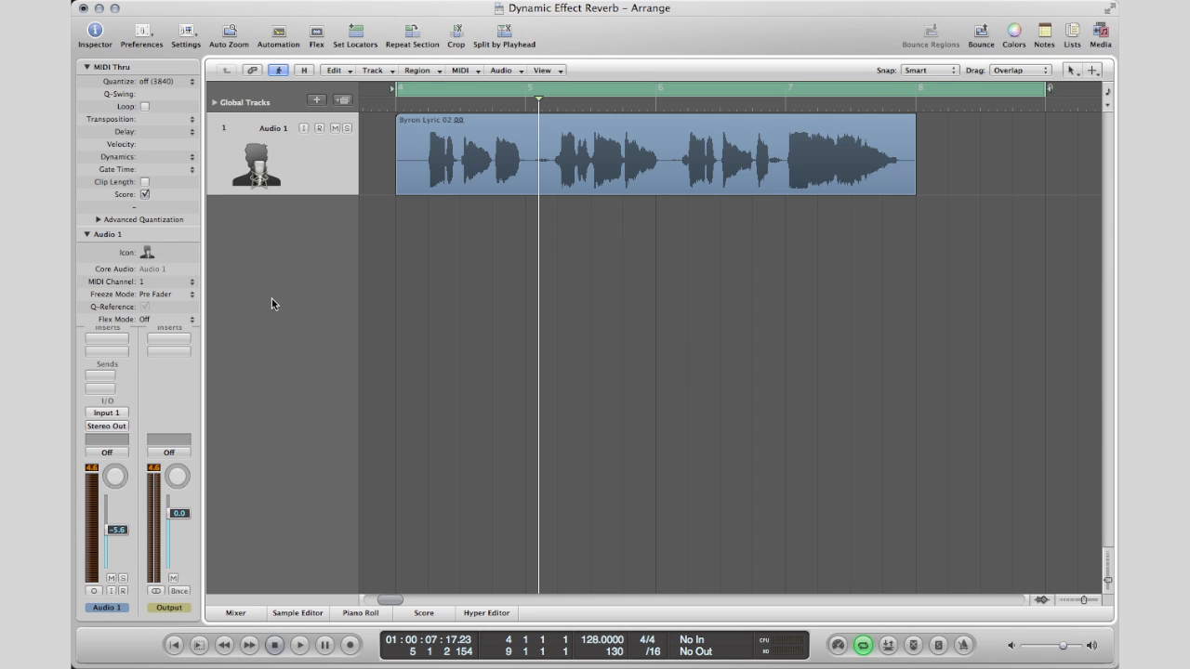
Step: Collapse the Audio 1 track parameters and play back the dry vocal region
{"action": "left_click", "coordinate": [87, 234]}
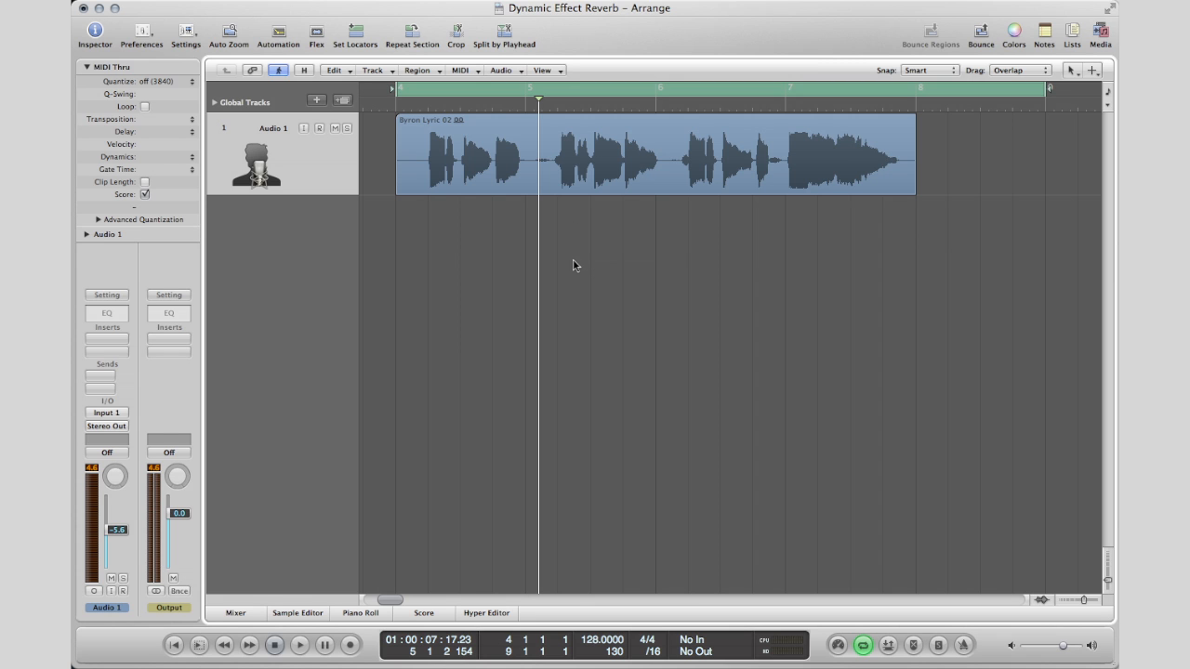
{"action": "key", "text": "space"}
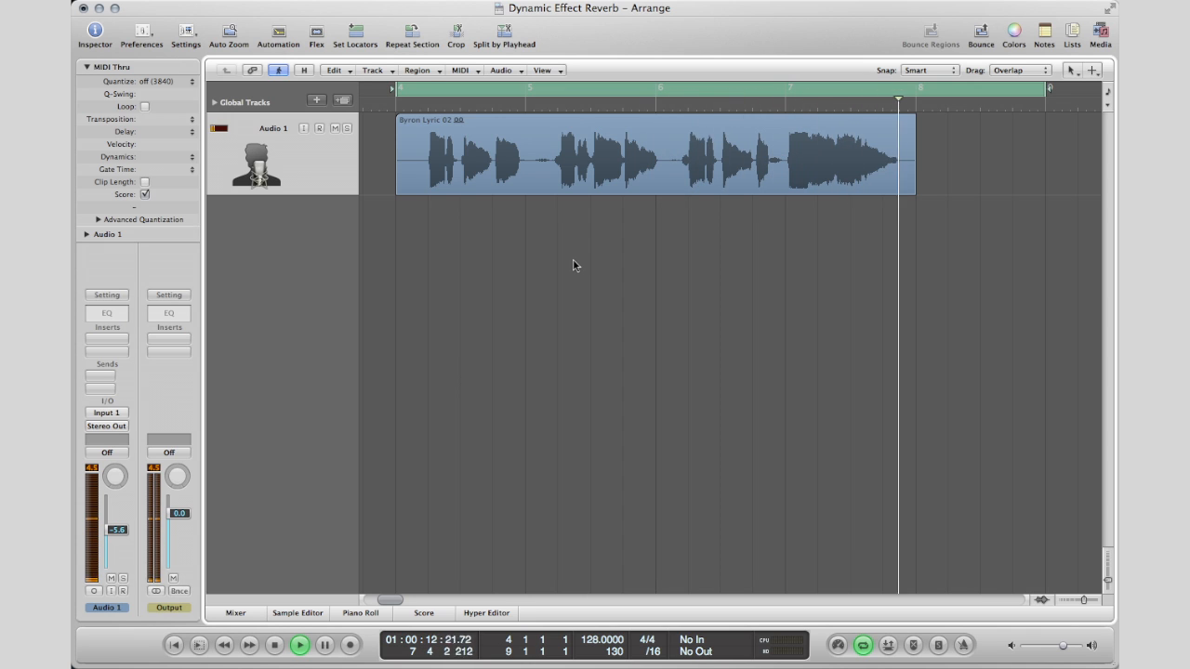
{"action": "key", "text": "space"}
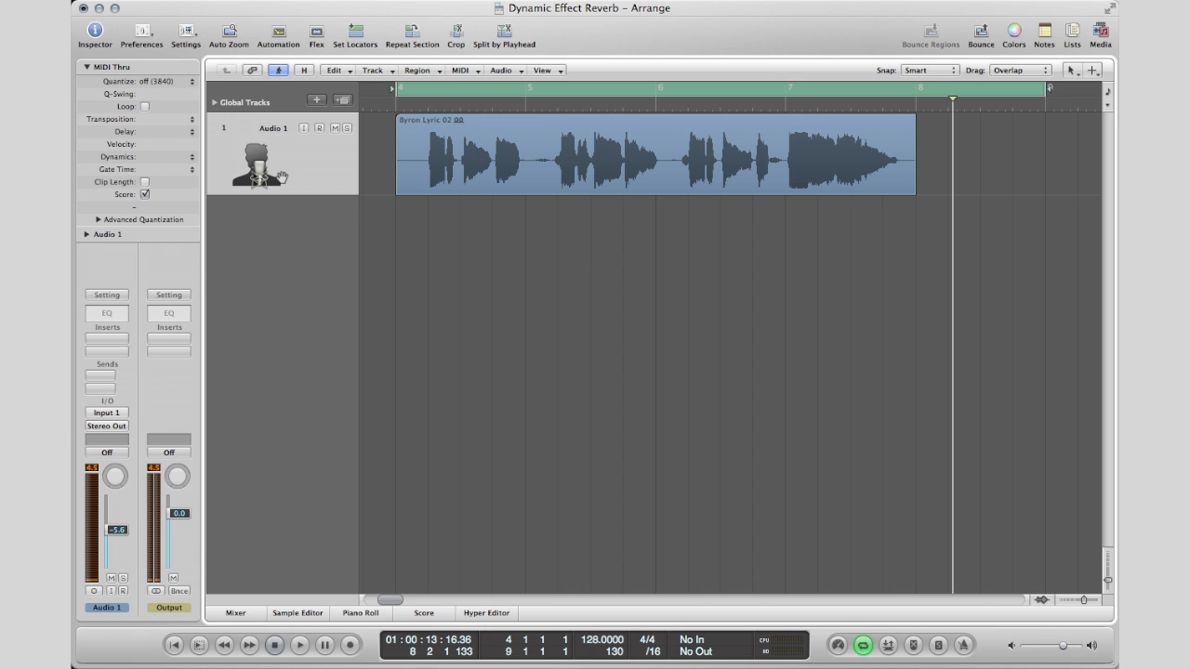
Step: Select the Audio 1 track and add a send to Bus 1 on its channel strip
{"action": "left_click", "coordinate": [277, 162]}
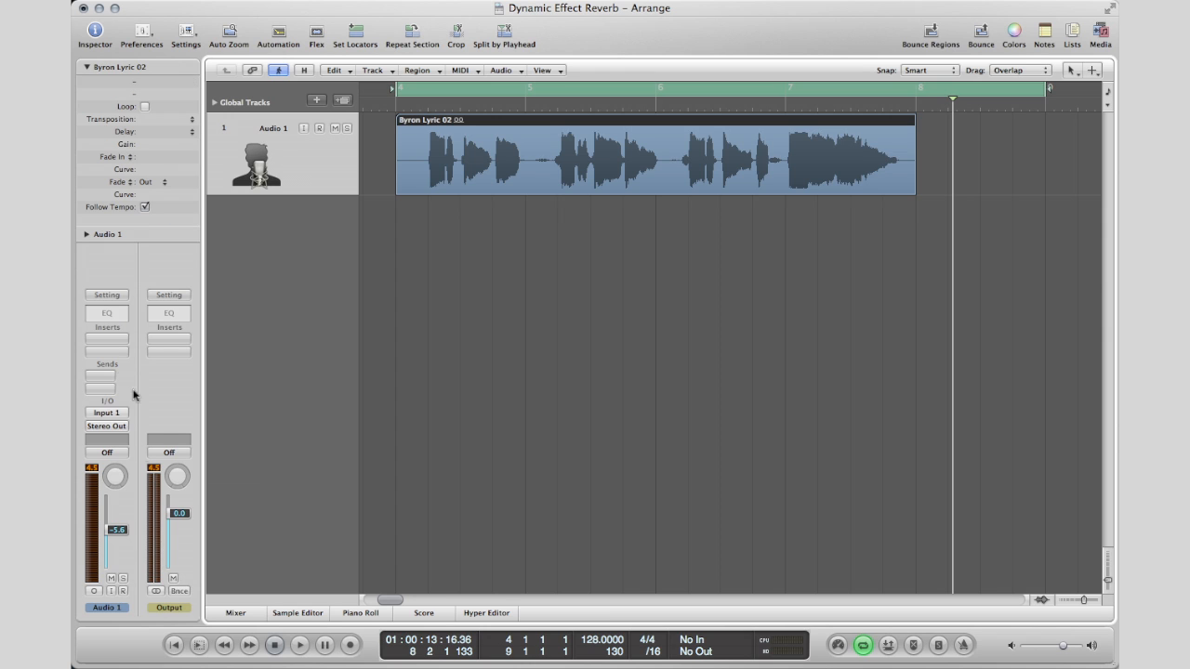
{"action": "left_click", "coordinate": [106, 377]}
{"action": "mouse_move", "coordinate": [106, 390]}
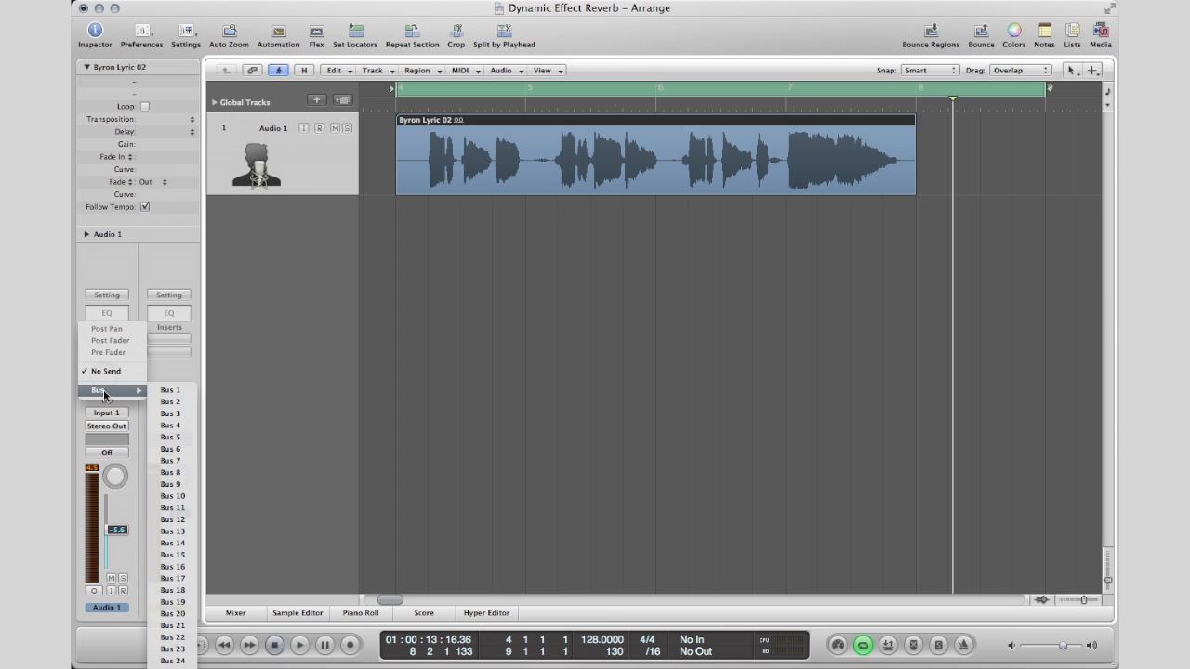
{"action": "left_click", "coordinate": [172, 391]}
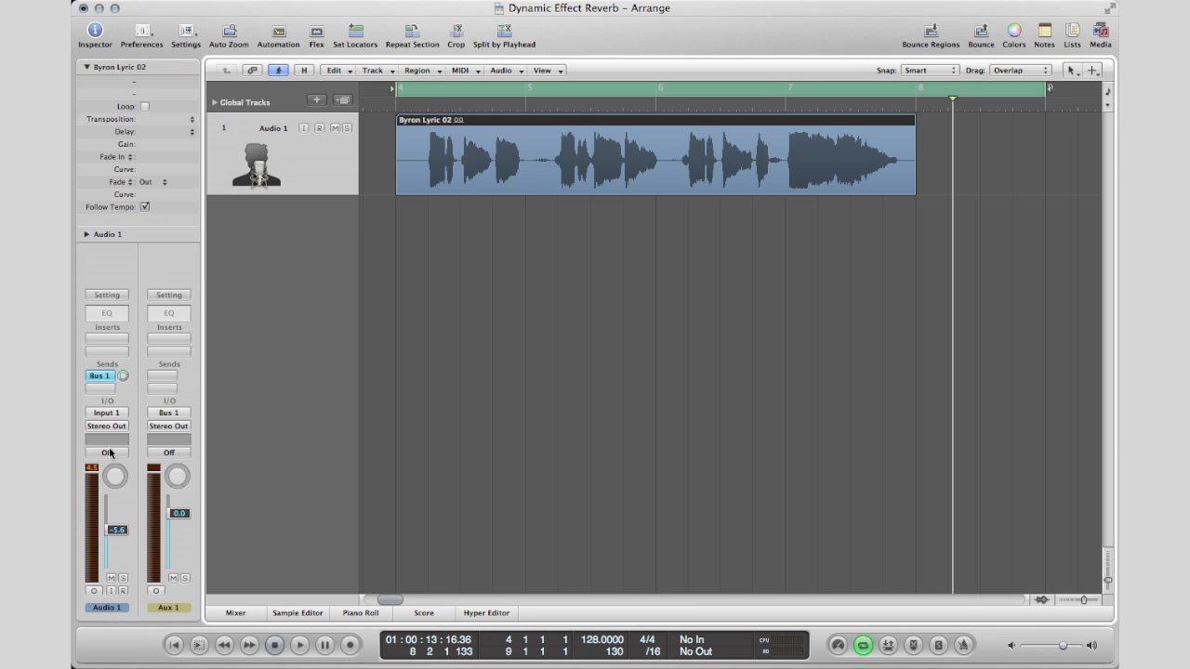
Step: Rename the Aux 1 channel strip as Reverb
{"action": "double_click", "coordinate": [175, 608]}
{"action": "type", "text": "Reverb"}
{"action": "key", "text": "Return"}
Step: Insert the Space Designer reverb in the first insert slot of the Reverb channel strip
{"action": "left_click", "coordinate": [167, 339]}
{"action": "mouse_move", "coordinate": [220, 463]}
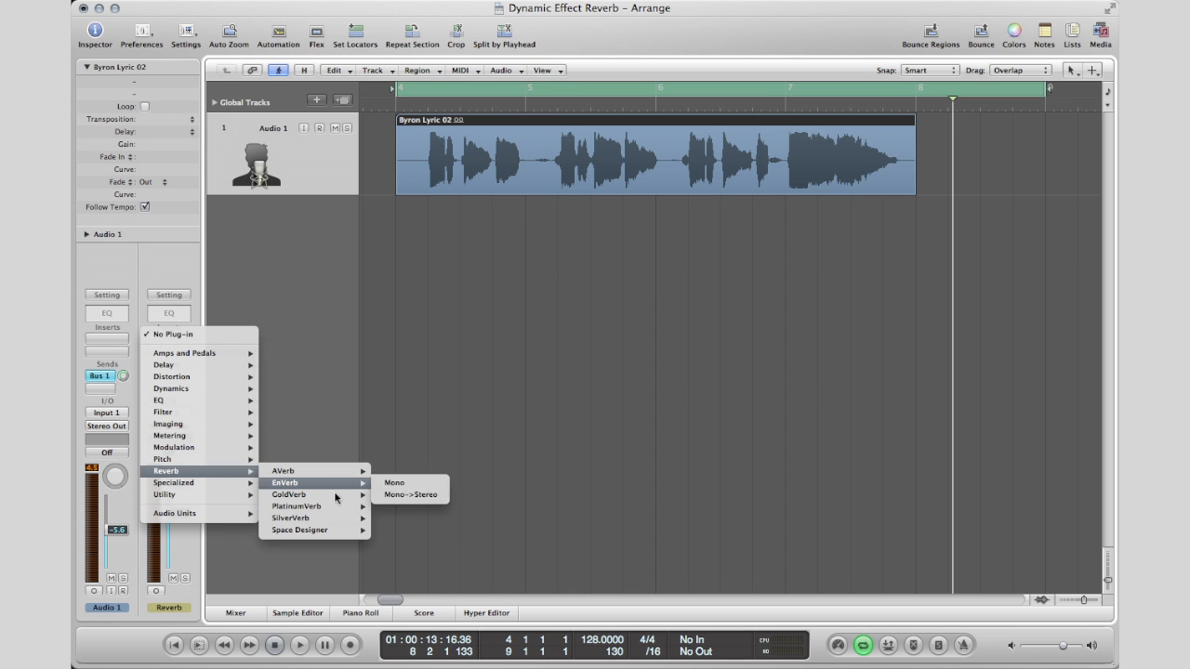
{"action": "mouse_move", "coordinate": [352, 530]}
{"action": "left_click", "coordinate": [409, 534]}
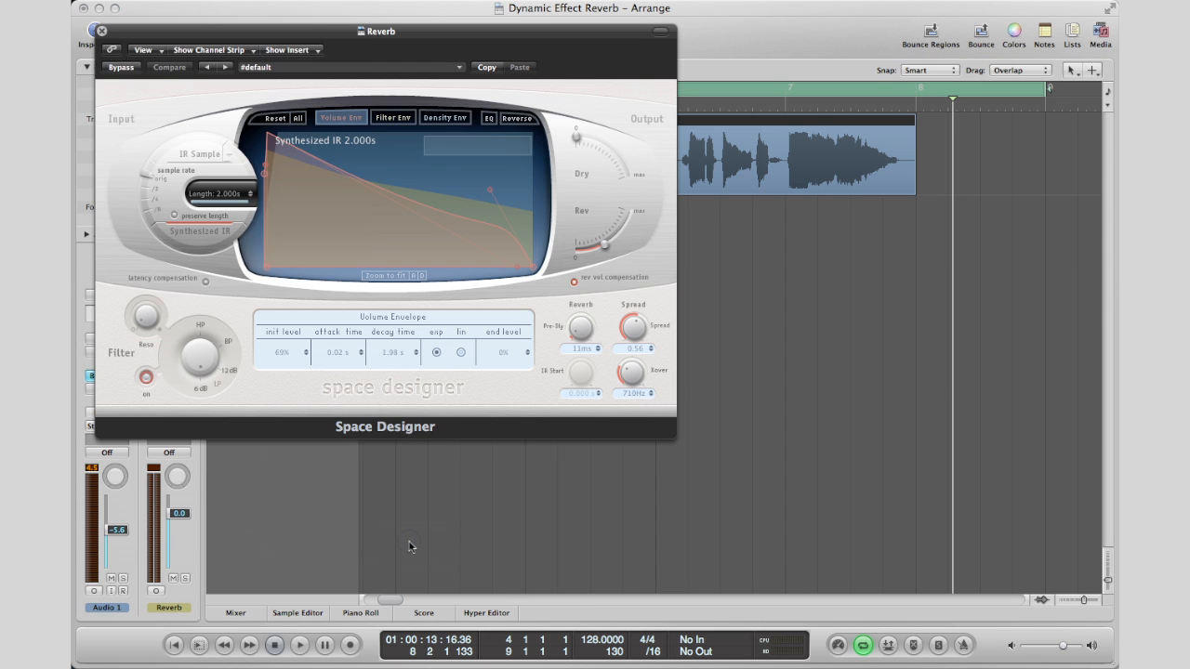
Step: Load the large hall preset 05.9s Ancient Church in Space Designer and raise its Rev output level to maximum
{"action": "left_click", "coordinate": [385, 69]}
{"action": "mouse_move", "coordinate": [430, 205]}
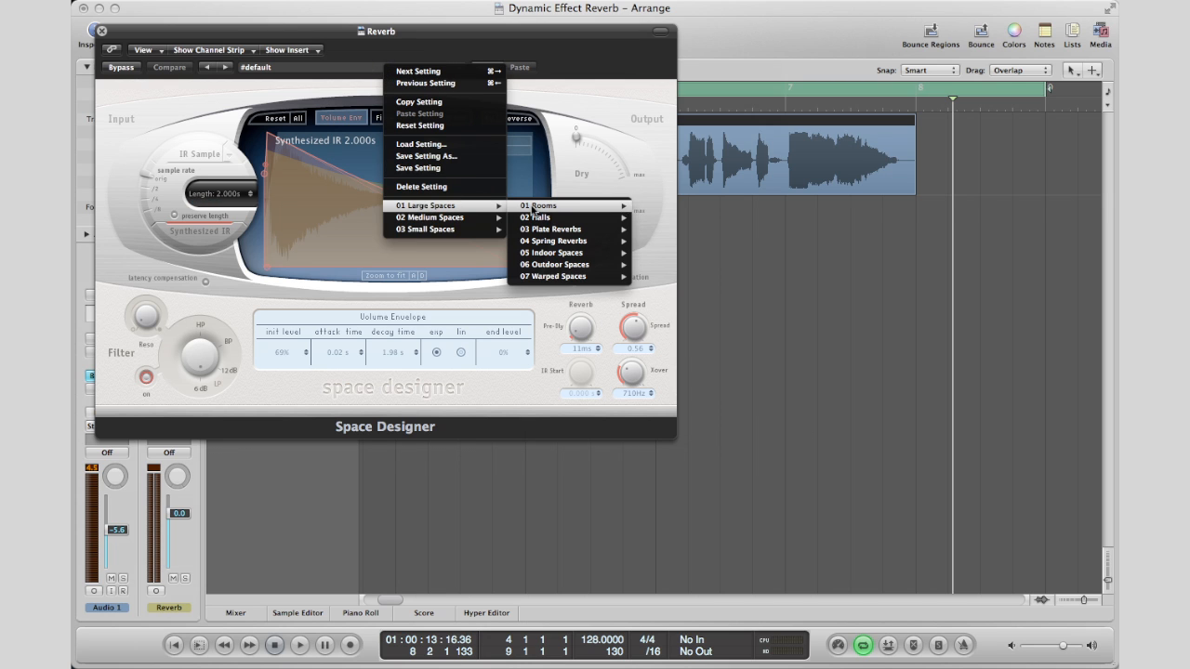
{"action": "mouse_move", "coordinate": [533, 208]}
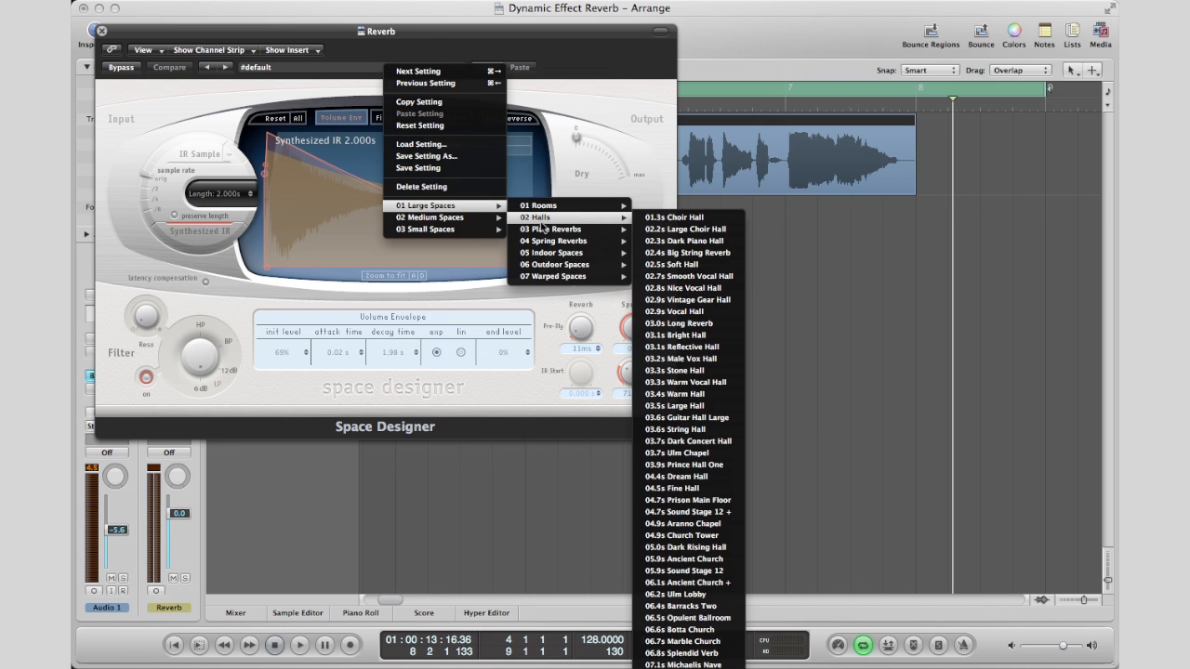
{"action": "left_click", "coordinate": [687, 559]}
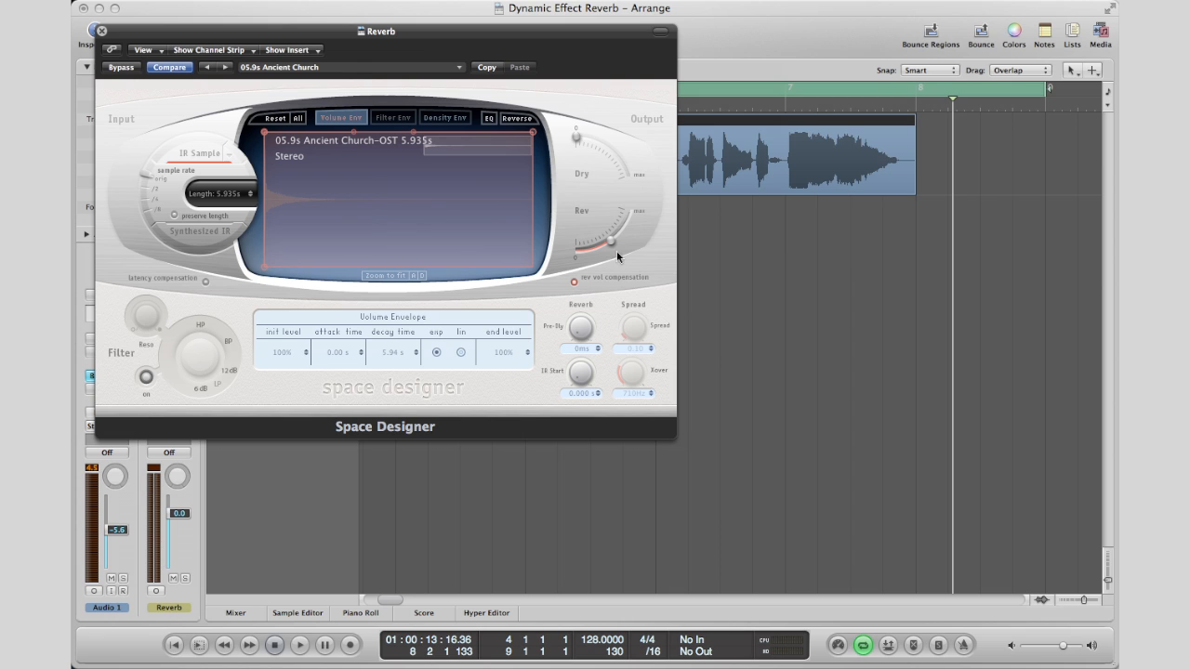
{"action": "left_click_drag", "start_coordinate": [611, 242], "coordinate": [634, 222]}
{"action": "left_click_drag", "start_coordinate": [341, 35], "coordinate": [649, 260]}
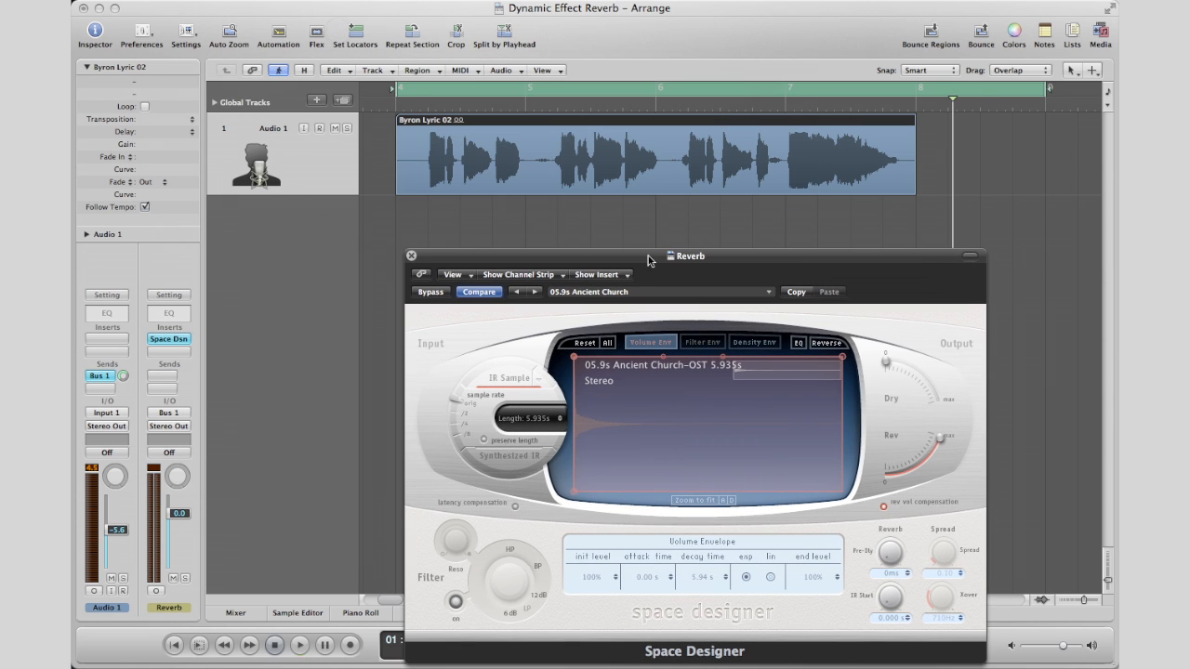
Step: Play back the vocal with the reverb and lower the Reverb channel's fader to about -12.8 dB
{"action": "key", "text": "space"}
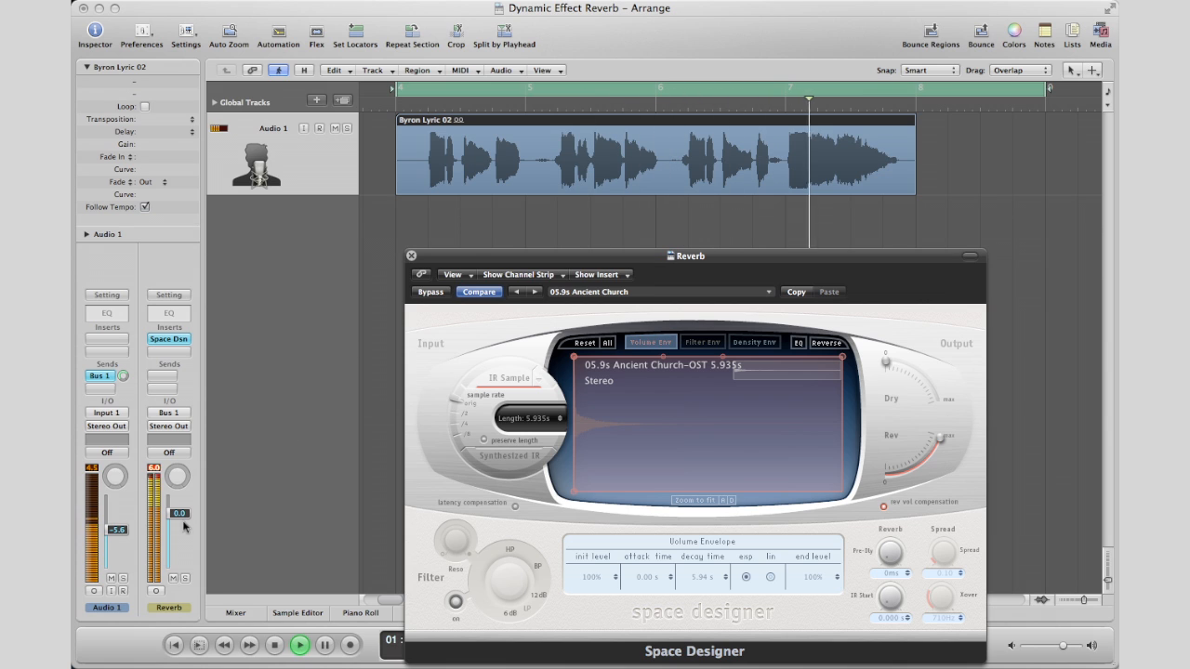
{"action": "key", "text": "space"}
{"action": "key", "text": "space"}
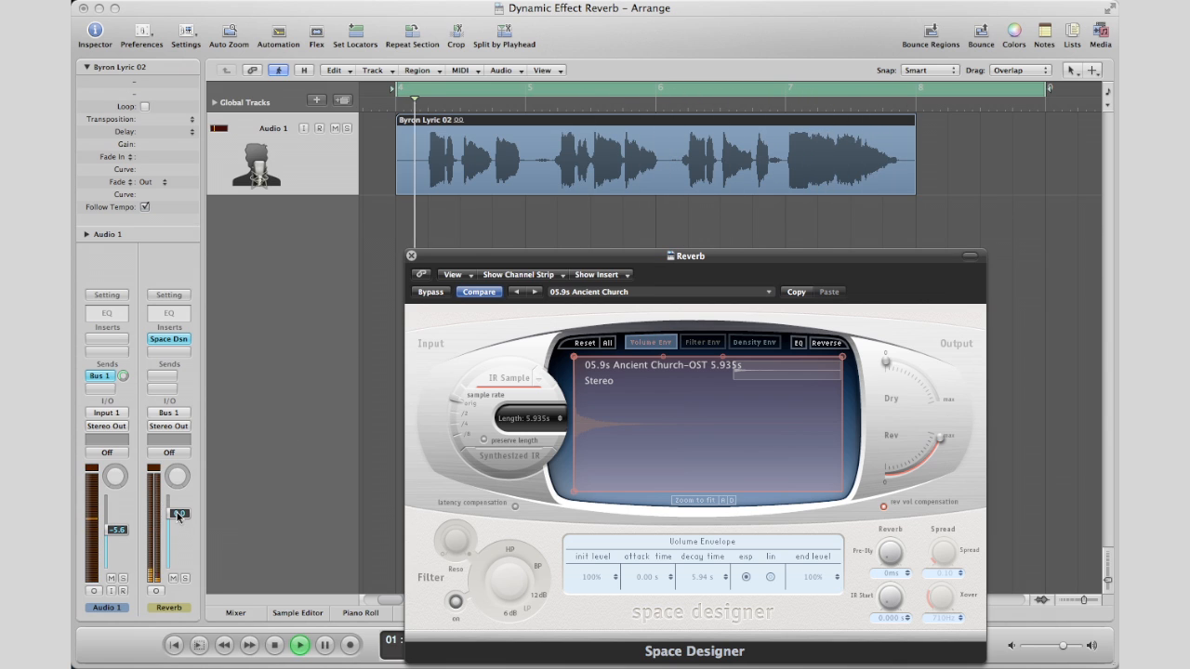
{"action": "left_click_drag", "start_coordinate": [177, 513], "coordinate": [177, 536]}
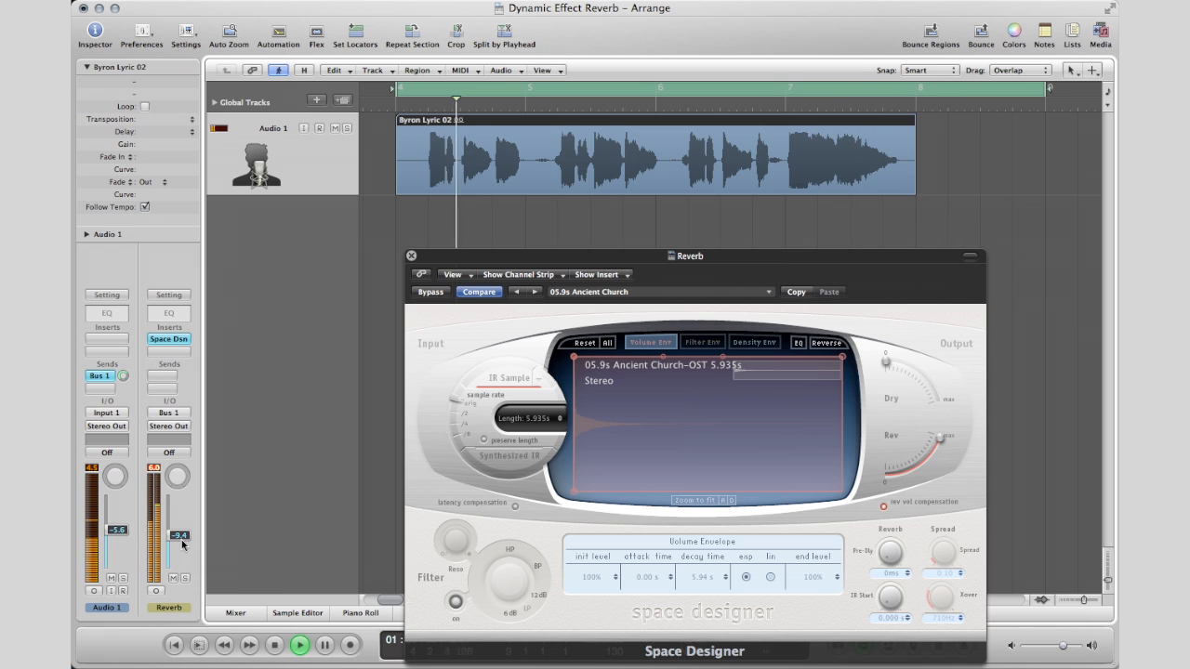
{"action": "left_click_drag", "start_coordinate": [183, 545], "coordinate": [183, 555]}
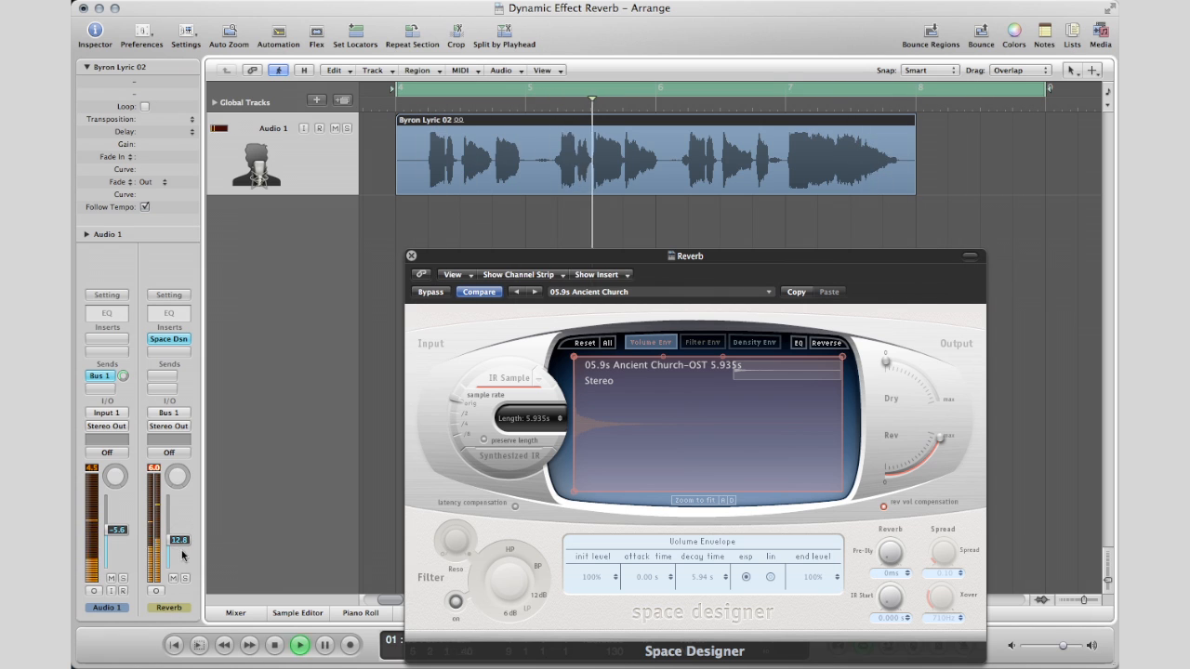
{"action": "key", "text": "space"}
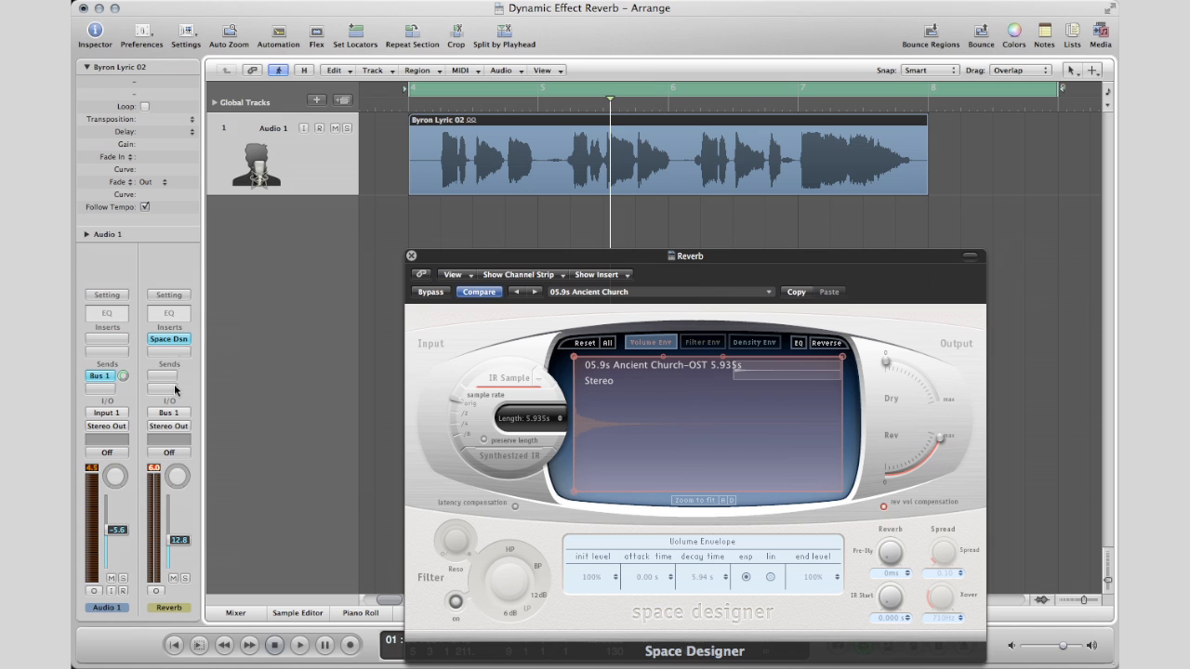
Step: Insert a stereo Compressor after Space Designer on the Reverb channel strip
{"action": "left_click", "coordinate": [169, 351]}
{"action": "mouse_move", "coordinate": [175, 403]}
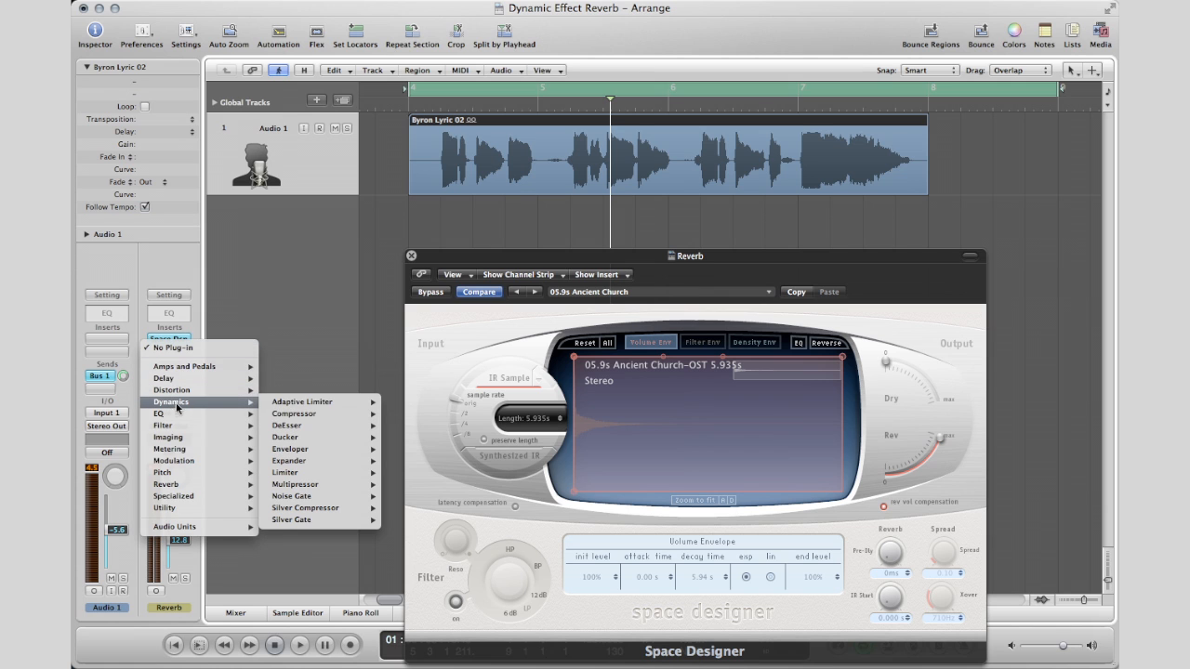
{"action": "mouse_move", "coordinate": [321, 418]}
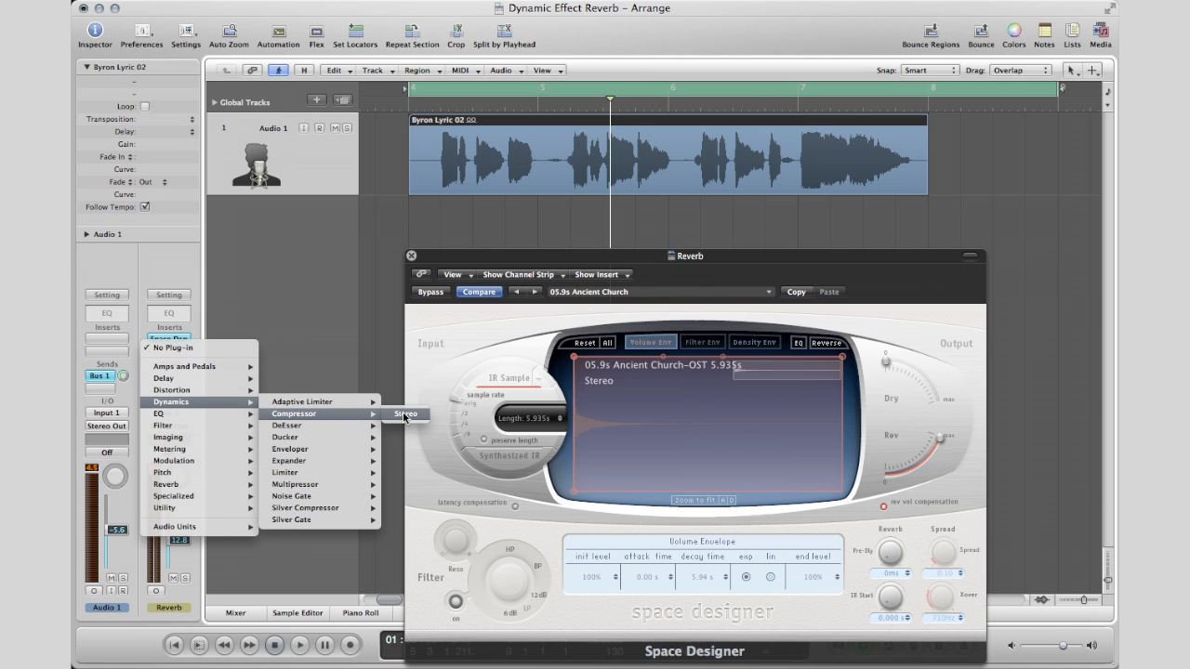
{"action": "left_click", "coordinate": [404, 416]}
Step: Close the Space Designer window and set the Compressor's side chain source to Audio 1
{"action": "left_click_drag", "start_coordinate": [633, 274], "coordinate": [746, 244]}
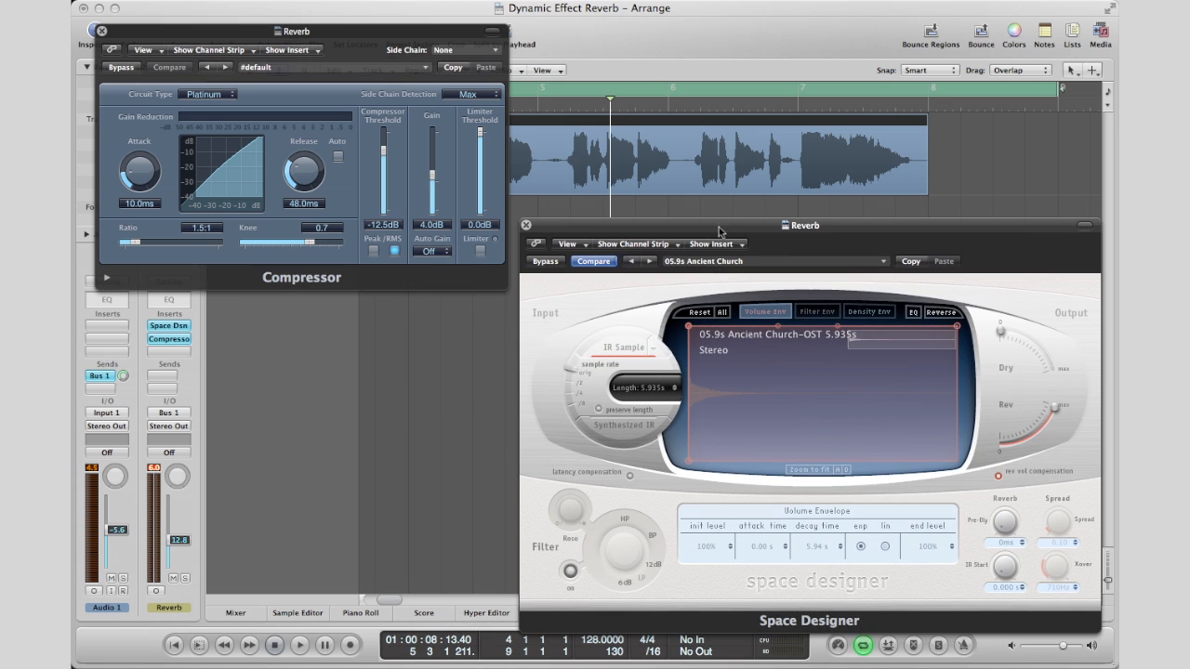
{"action": "left_click", "coordinate": [525, 225]}
{"action": "left_click_drag", "start_coordinate": [332, 37], "coordinate": [614, 279]}
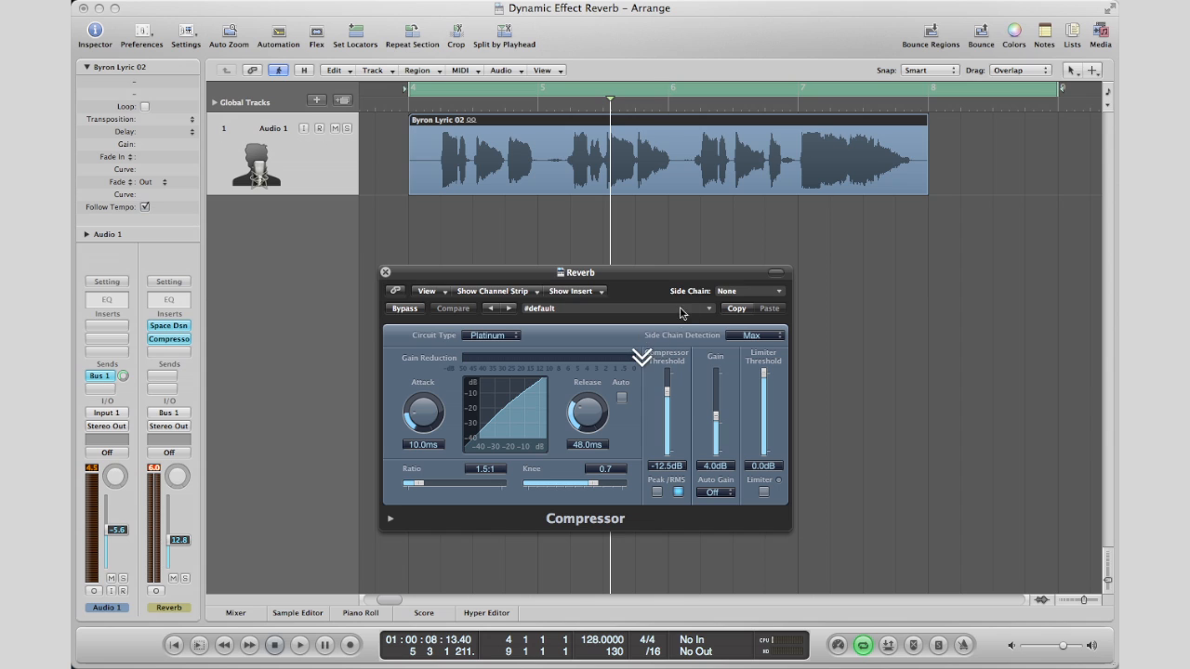
{"action": "left_click", "coordinate": [772, 292]}
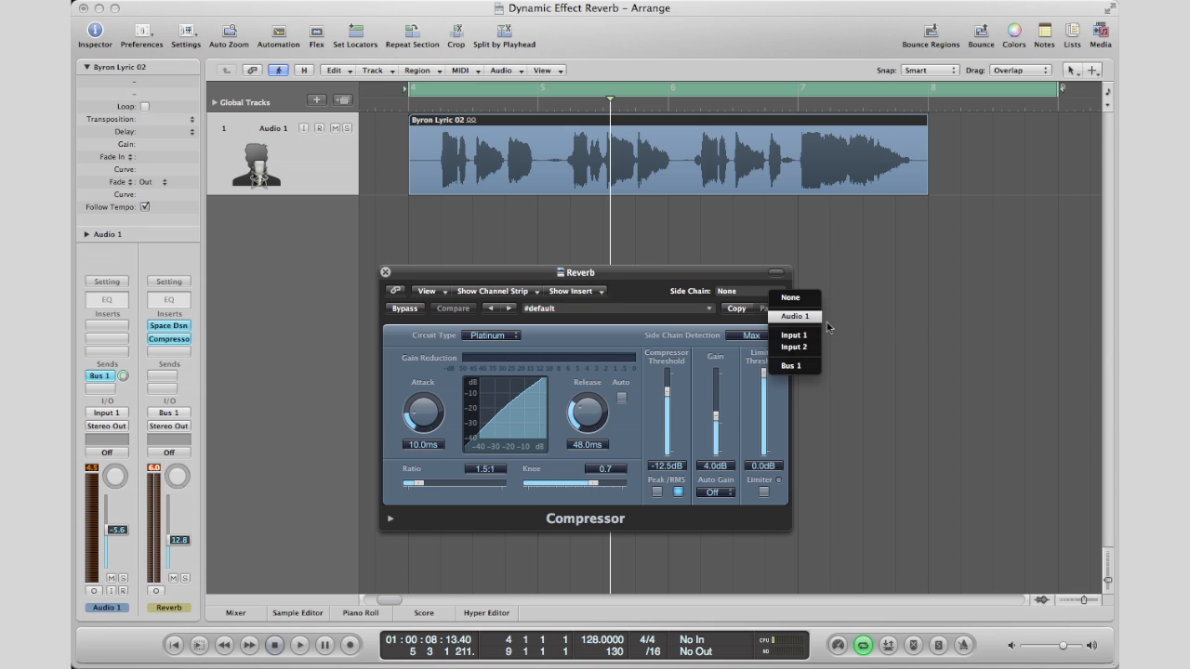
{"action": "left_click", "coordinate": [792, 316]}
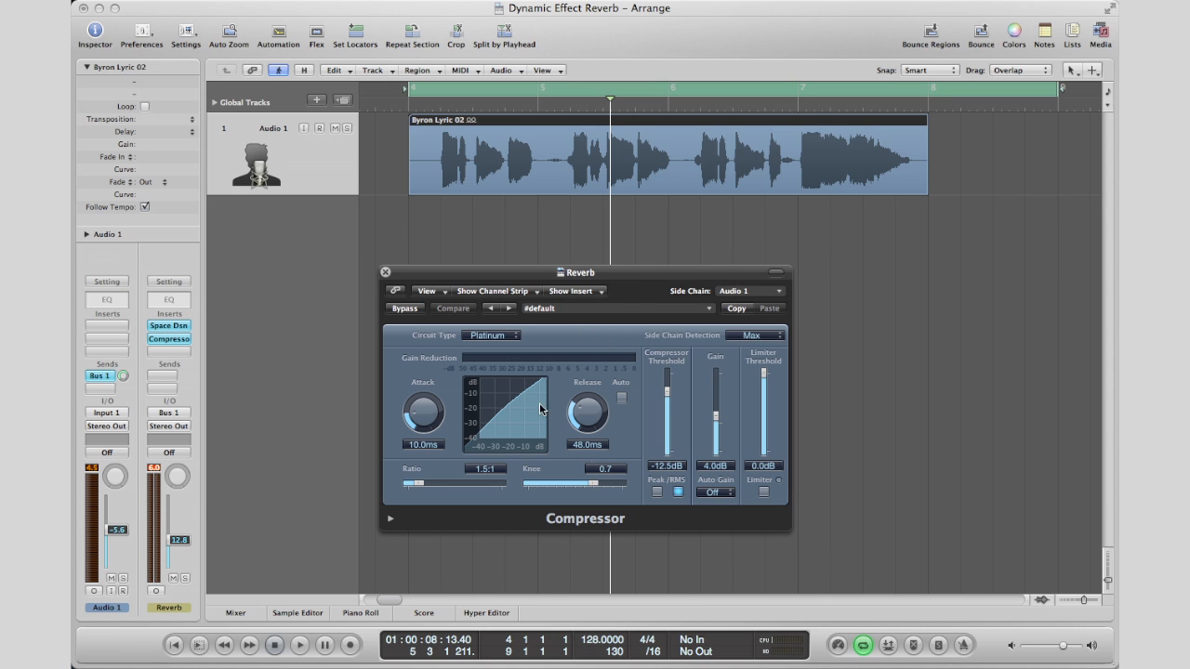
Step: Play back the vocal while bypassing and re-enabling the Compressor to compare the reverb sound
{"action": "key", "text": "space"}
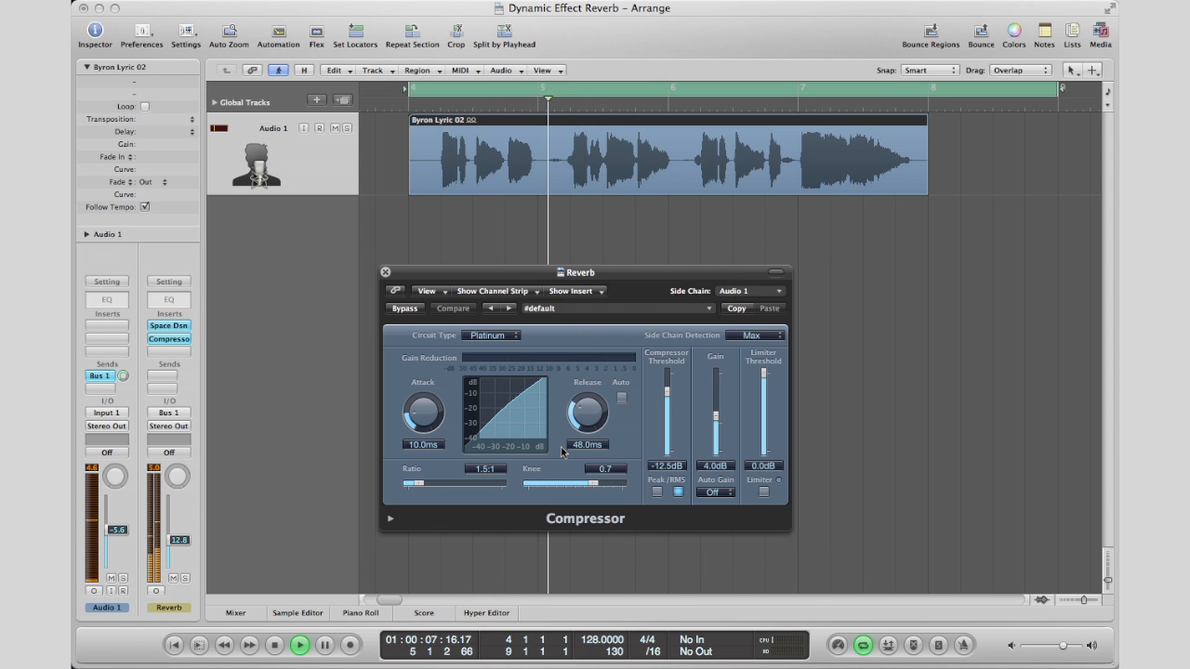
{"action": "left_click", "coordinate": [398, 309]}
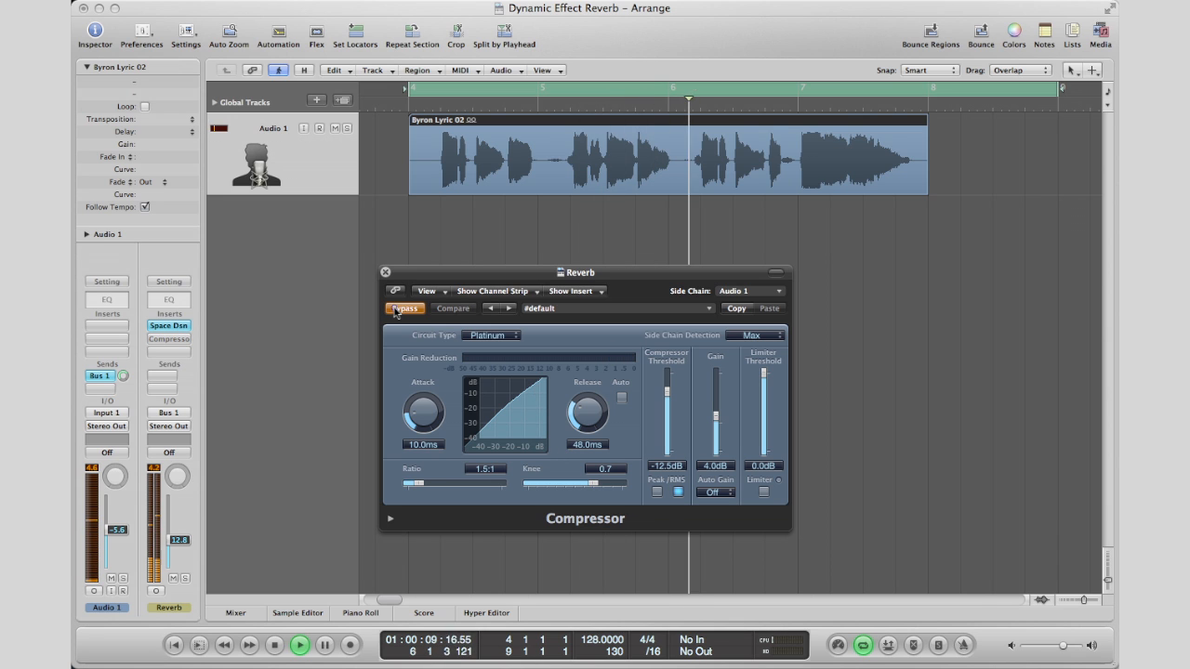
{"action": "left_click", "coordinate": [398, 309]}
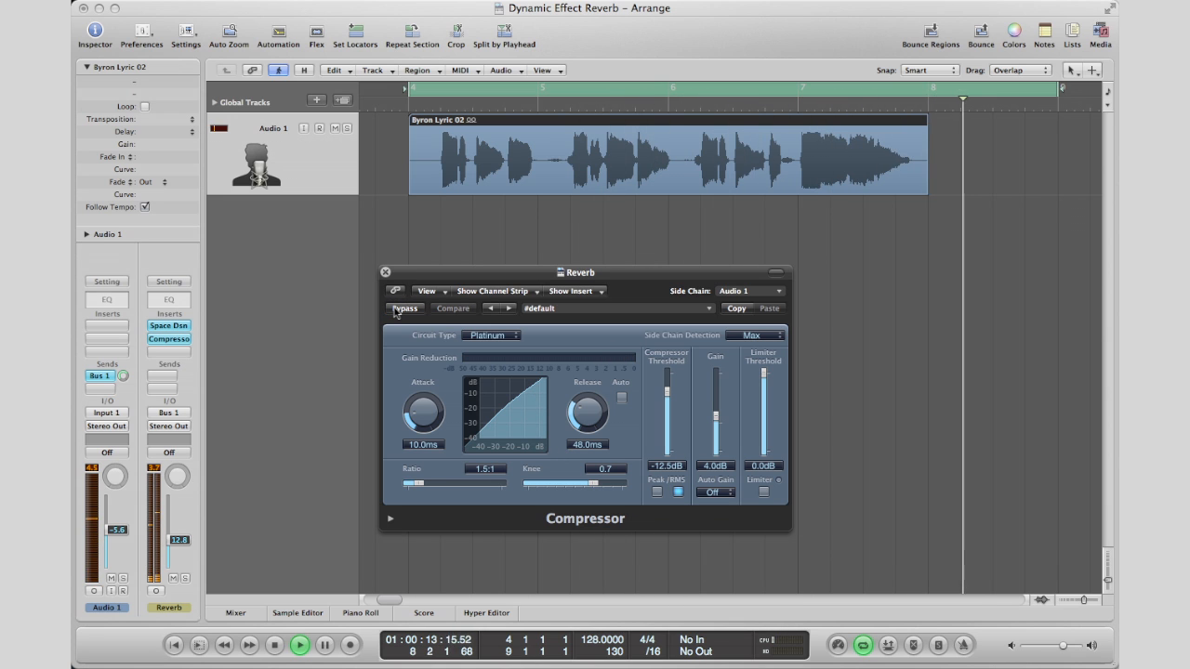
{"action": "key", "text": "space"}
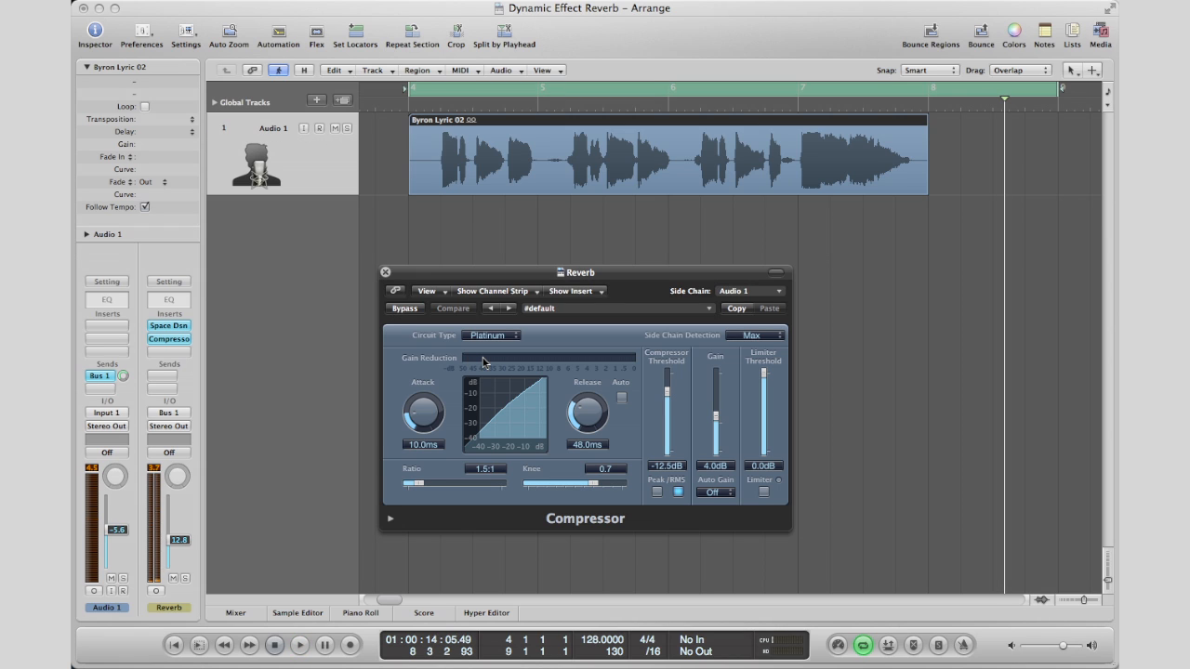
Step: Set the Compressor's attack to 19 ms, its release to 550 ms and its ratio to 10:1
{"action": "left_click_drag", "start_coordinate": [433, 428], "coordinate": [430, 403]}
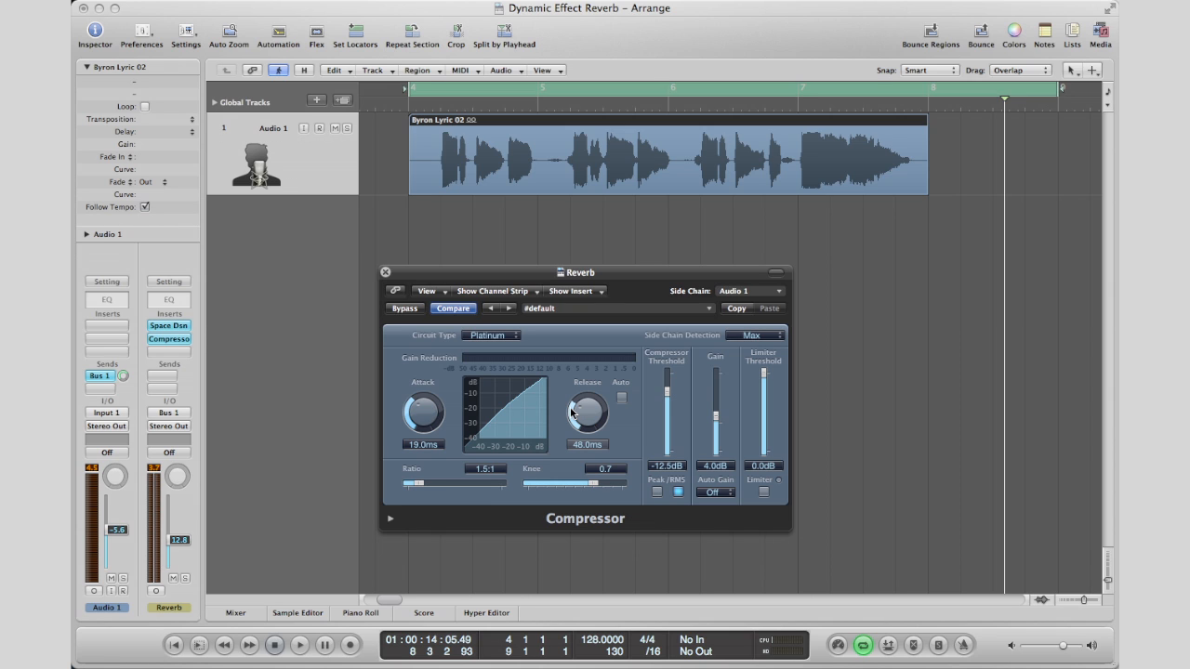
{"action": "left_click_drag", "start_coordinate": [573, 414], "coordinate": [598, 375]}
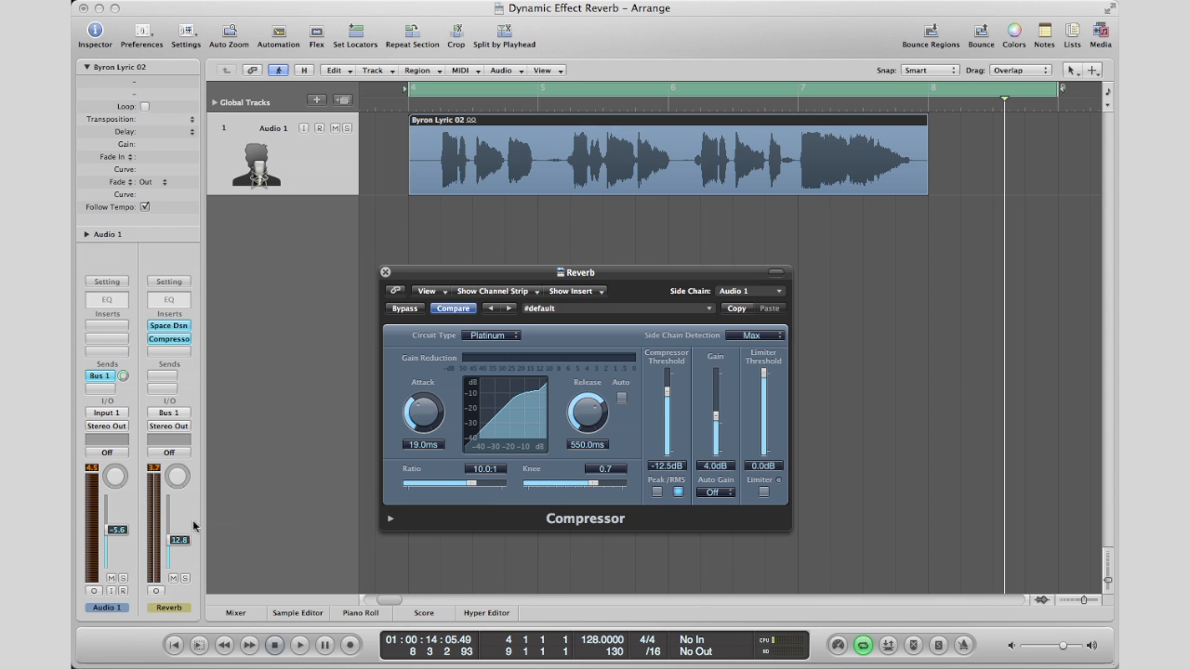
Step: Raise the Reverb channel's fader to about -9.6 dB and play back the result
{"action": "left_click_drag", "start_coordinate": [177, 538], "coordinate": [176, 537]}
{"action": "key", "text": "space"}
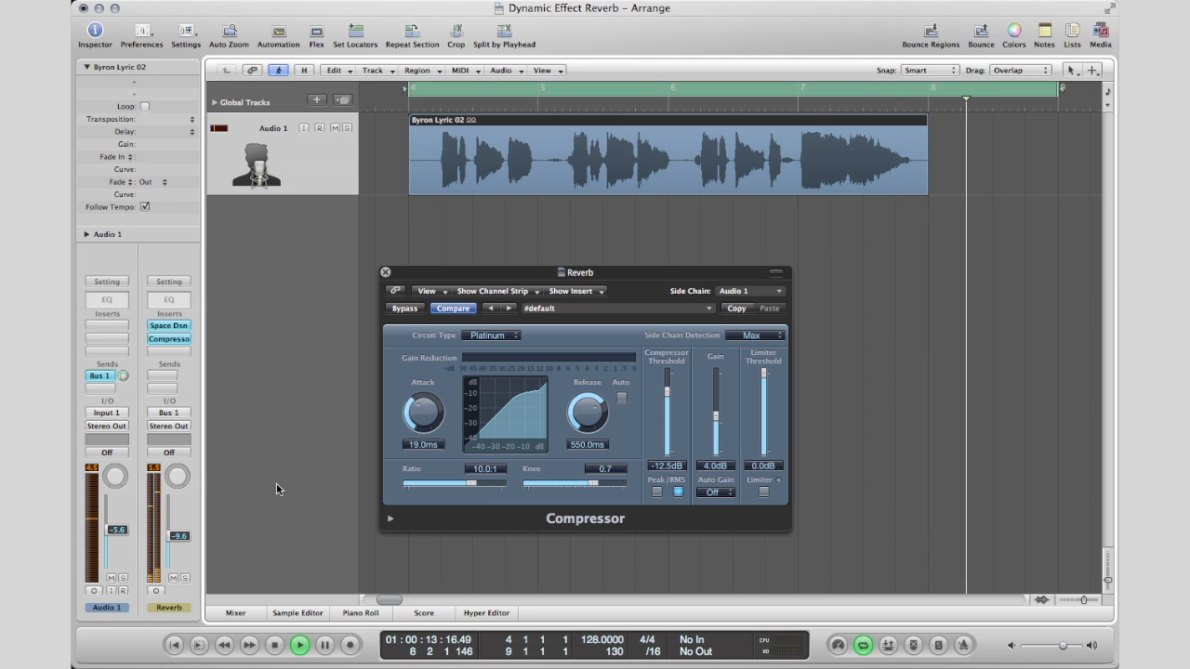
{"action": "key", "text": "space"}
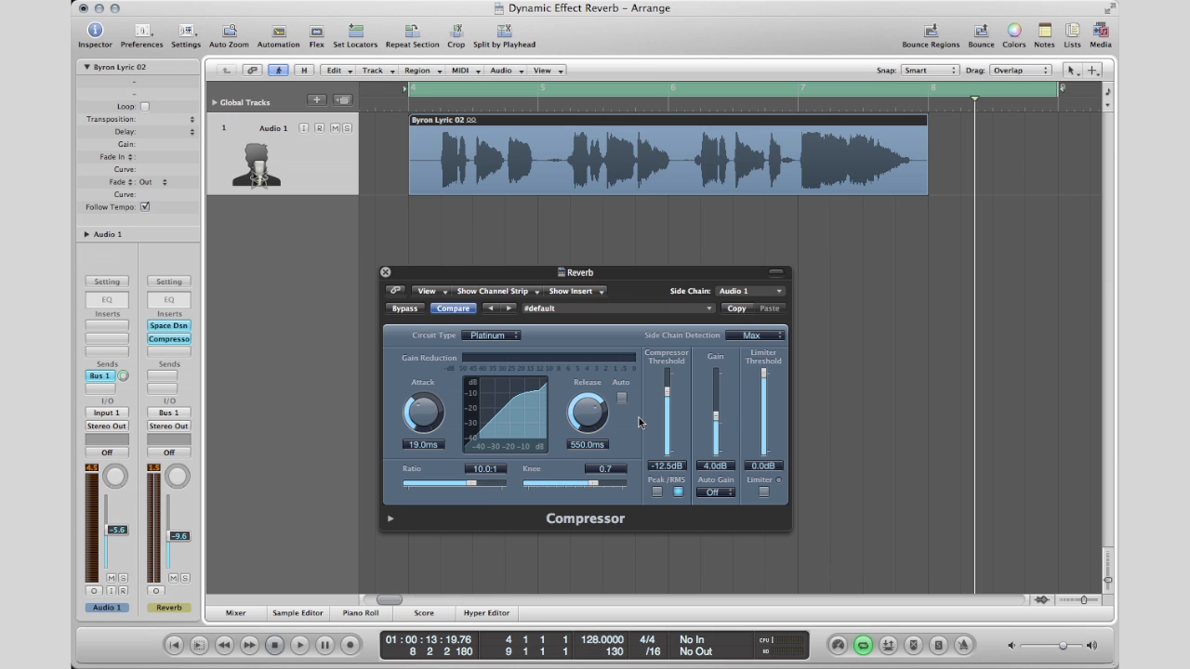
Step: During playback, lower the Compressor threshold to -27 dB and set the Reverb channel's fader to about -13.2 dB
{"action": "key", "text": "space"}
{"action": "left_click_drag", "start_coordinate": [666, 392], "coordinate": [664, 419]}
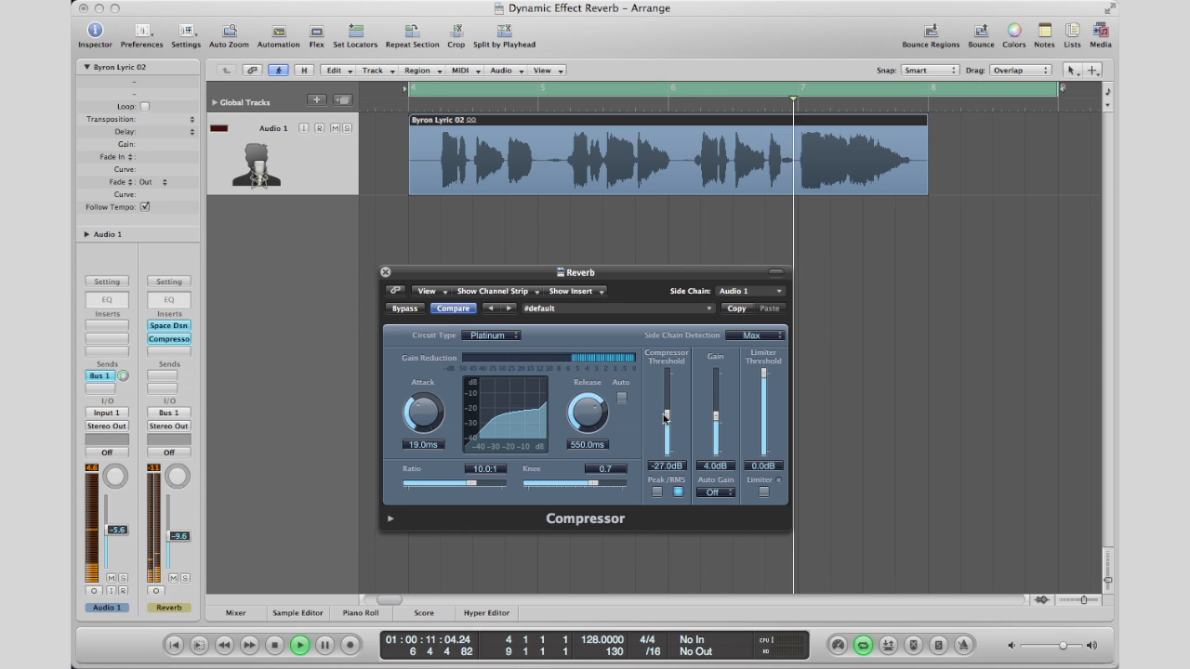
{"action": "left_click_drag", "start_coordinate": [172, 537], "coordinate": [171, 540]}
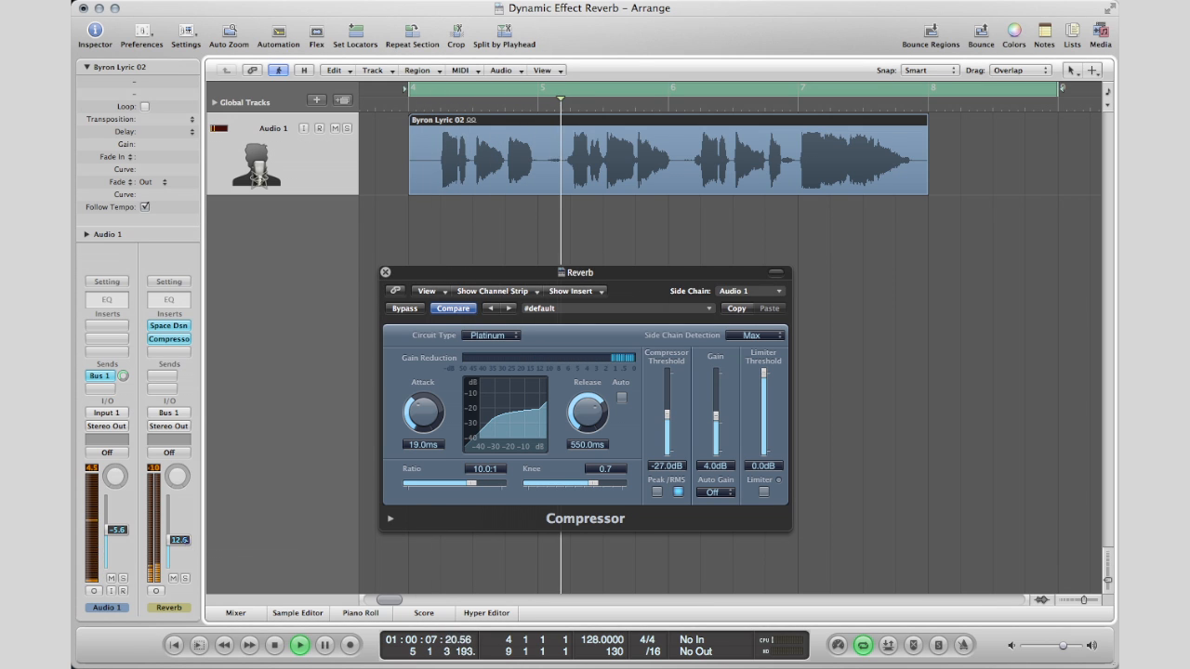
{"action": "left_click_drag", "start_coordinate": [171, 540], "coordinate": [171, 541]}
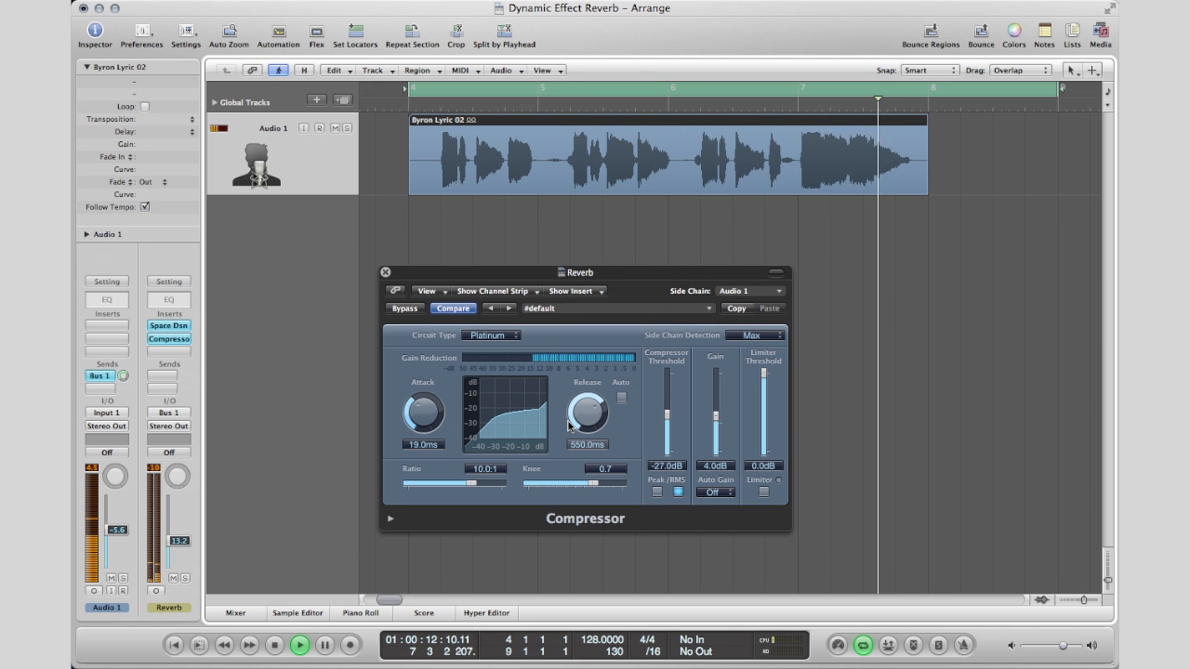
{"action": "key", "text": "space"}
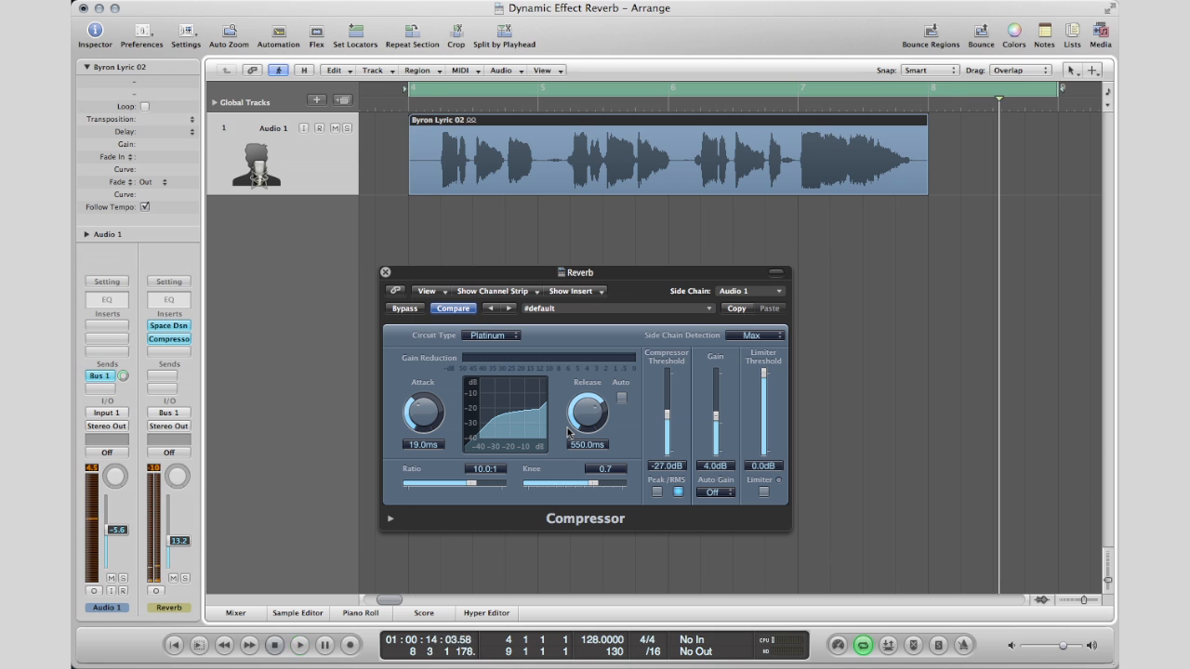
Step: Shorten the Compressor's release to 410 ms while playing back the vocal
{"action": "key", "text": "space"}
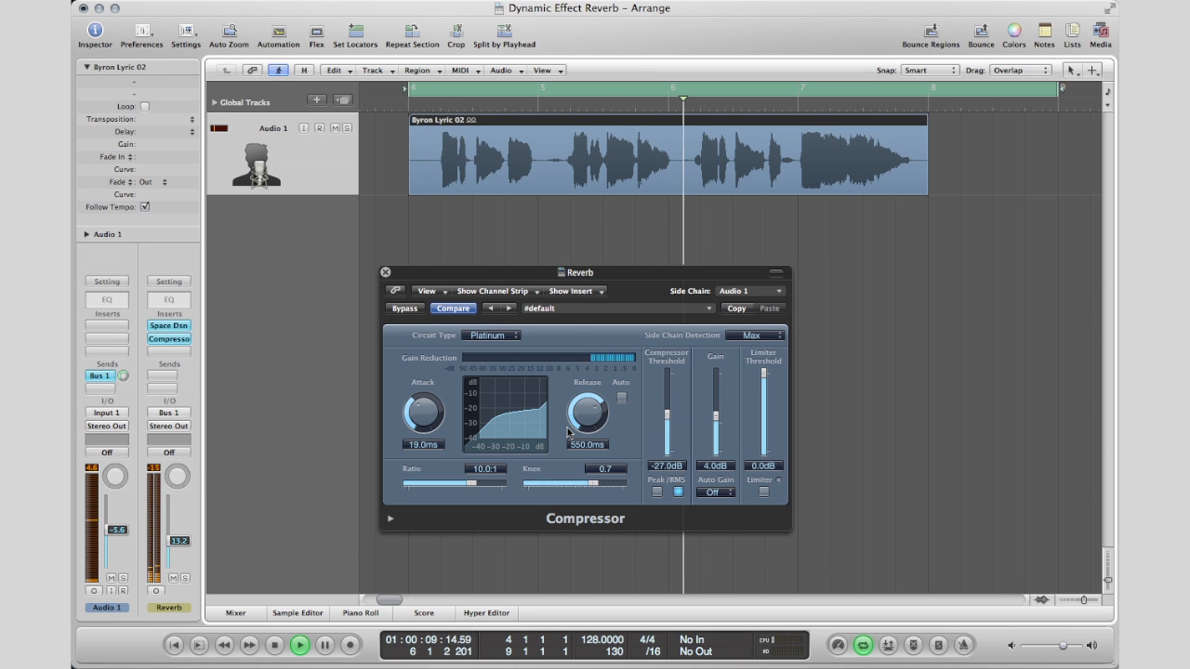
{"action": "left_click_drag", "start_coordinate": [596, 409], "coordinate": [596, 419]}
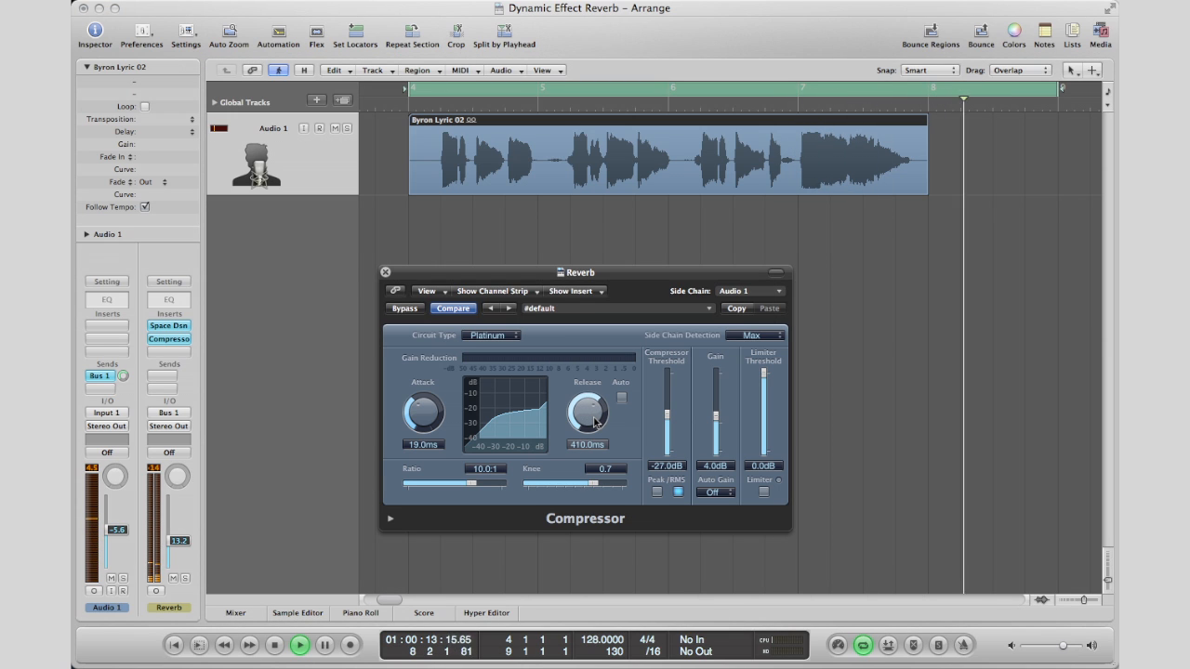
{"action": "key", "text": "space"}
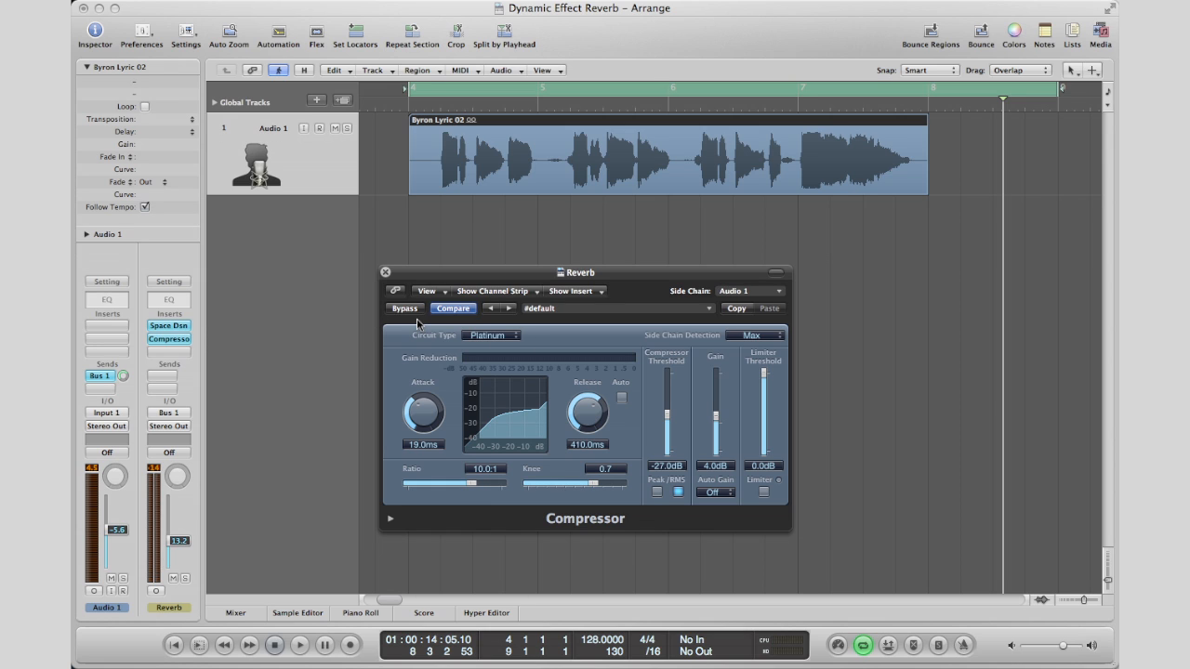
Step: Play back the vocal while bypassing and re-enabling the Compressor to hear the effect of the shorter release
{"action": "key", "text": "space"}
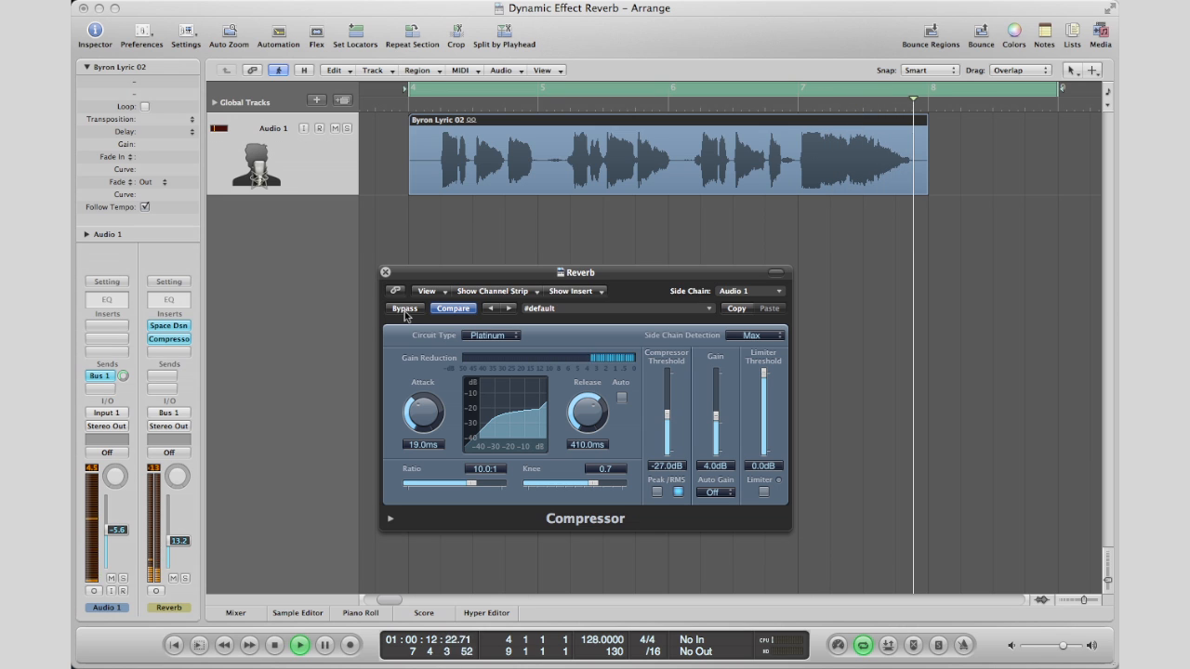
{"action": "left_click", "coordinate": [404, 309]}
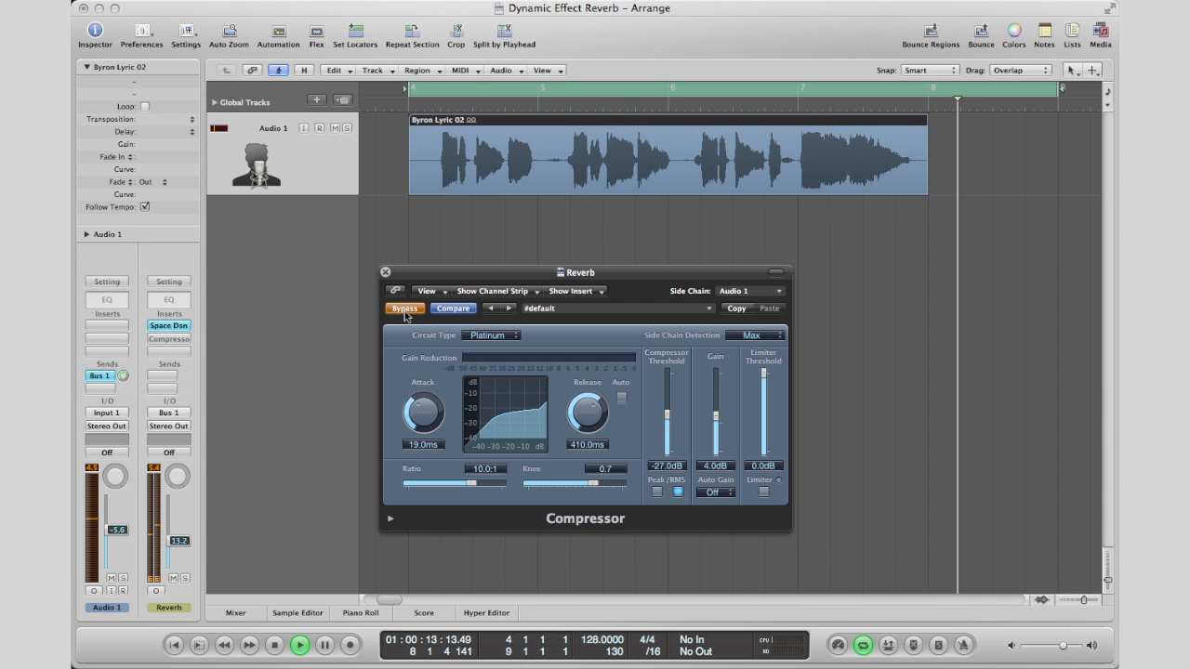
{"action": "left_click", "coordinate": [405, 308]}
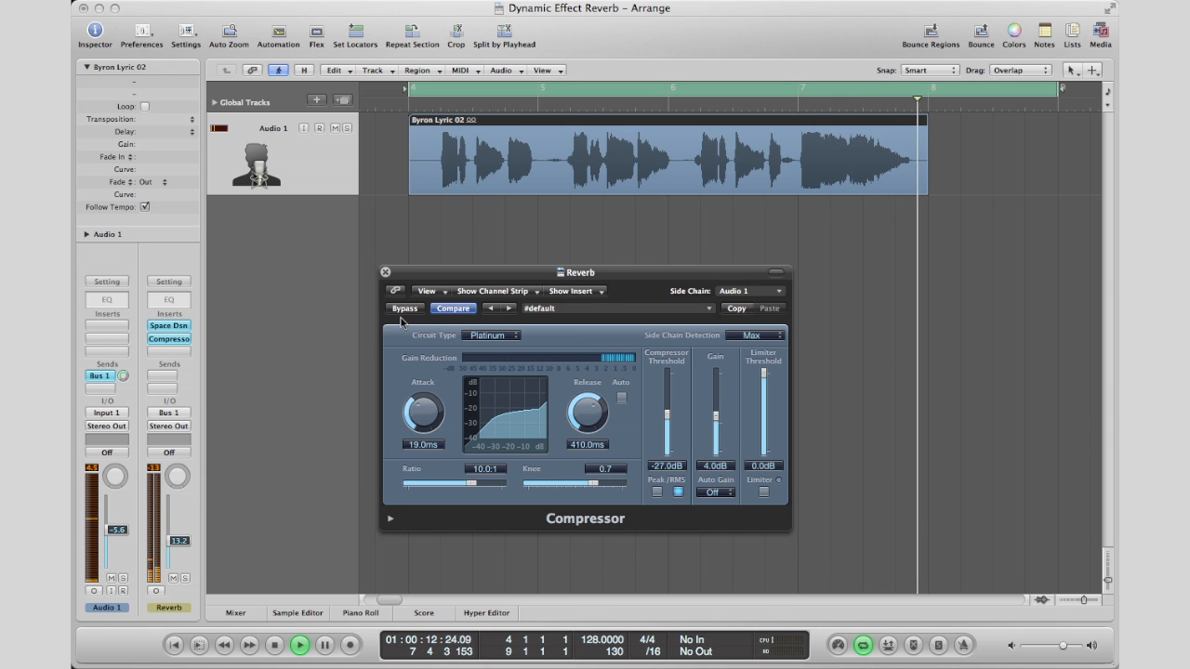
{"action": "key", "text": "space"}
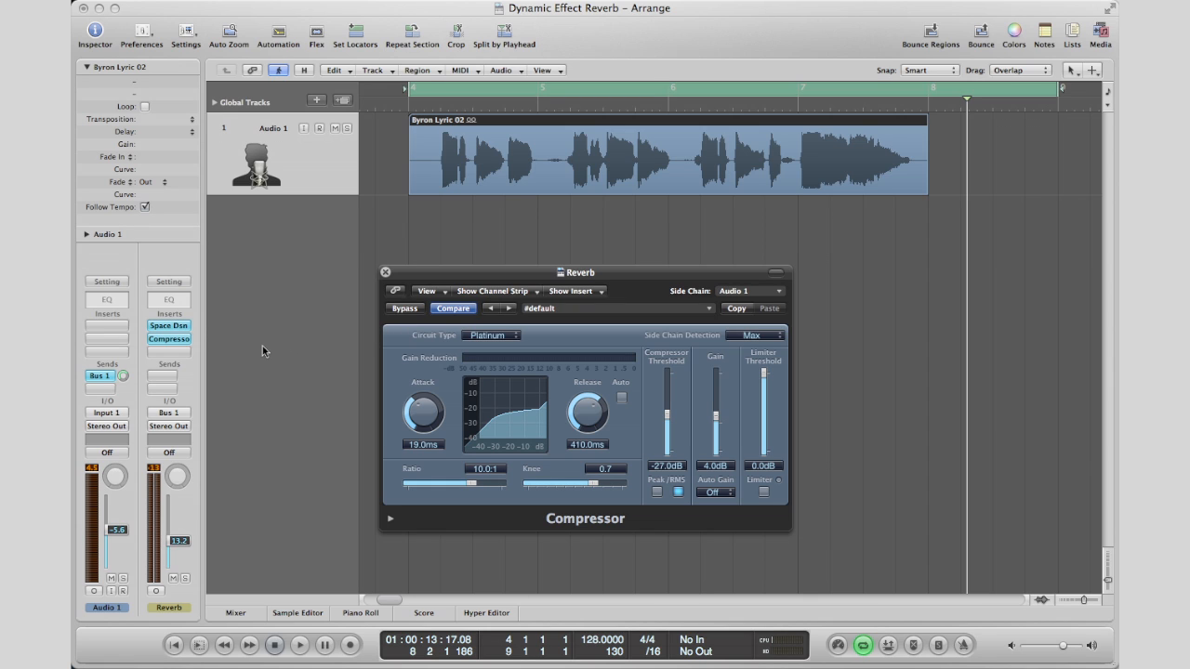
Step: Insert a single-band Low Cut EQ after the Compressor on the Reverb channel and set its frequency to 310 Hz
{"action": "left_click", "coordinate": [176, 353]}
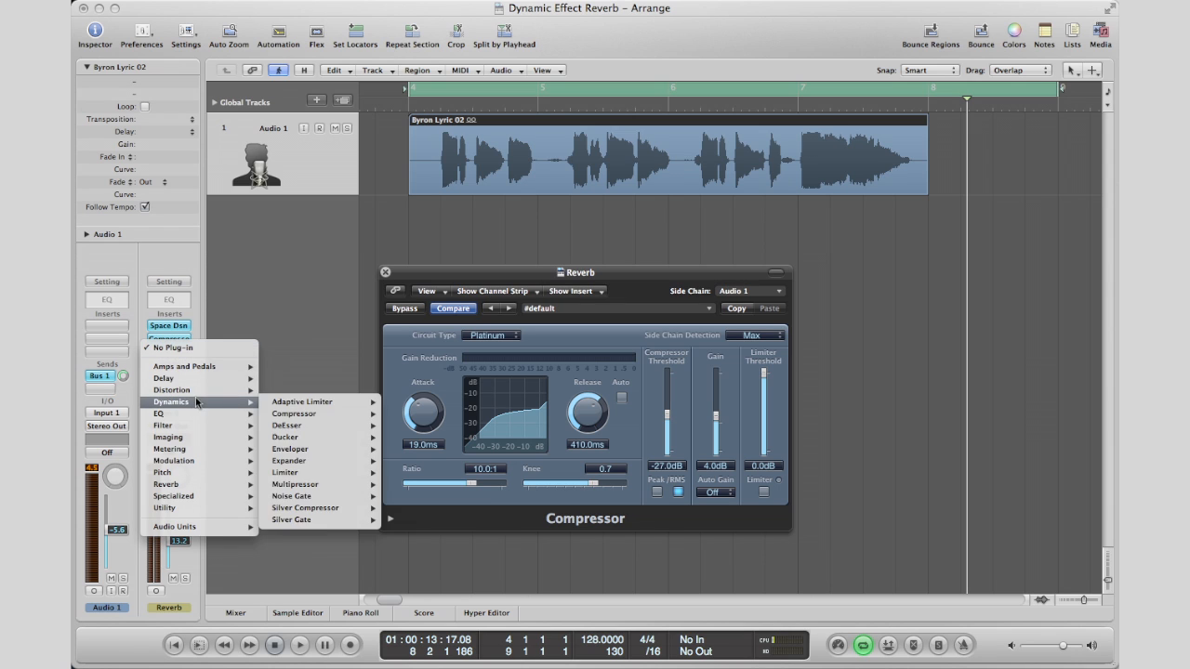
{"action": "mouse_move", "coordinate": [188, 417]}
{"action": "mouse_move", "coordinate": [292, 478]}
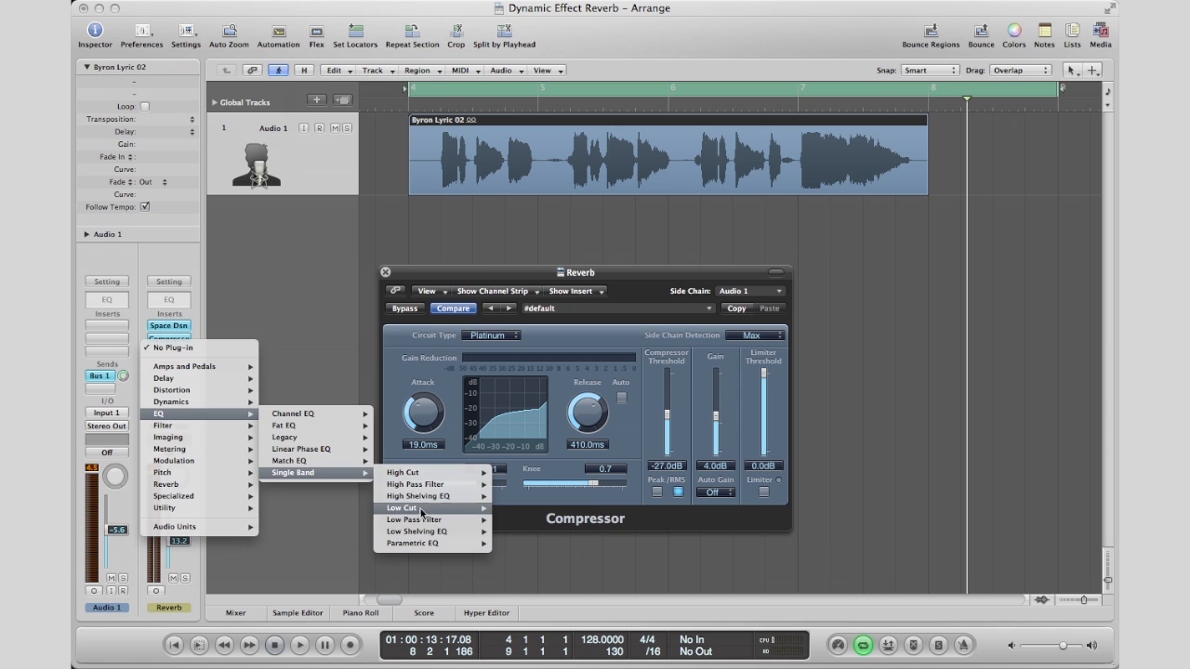
{"action": "mouse_move", "coordinate": [424, 509]}
{"action": "left_click", "coordinate": [517, 510]}
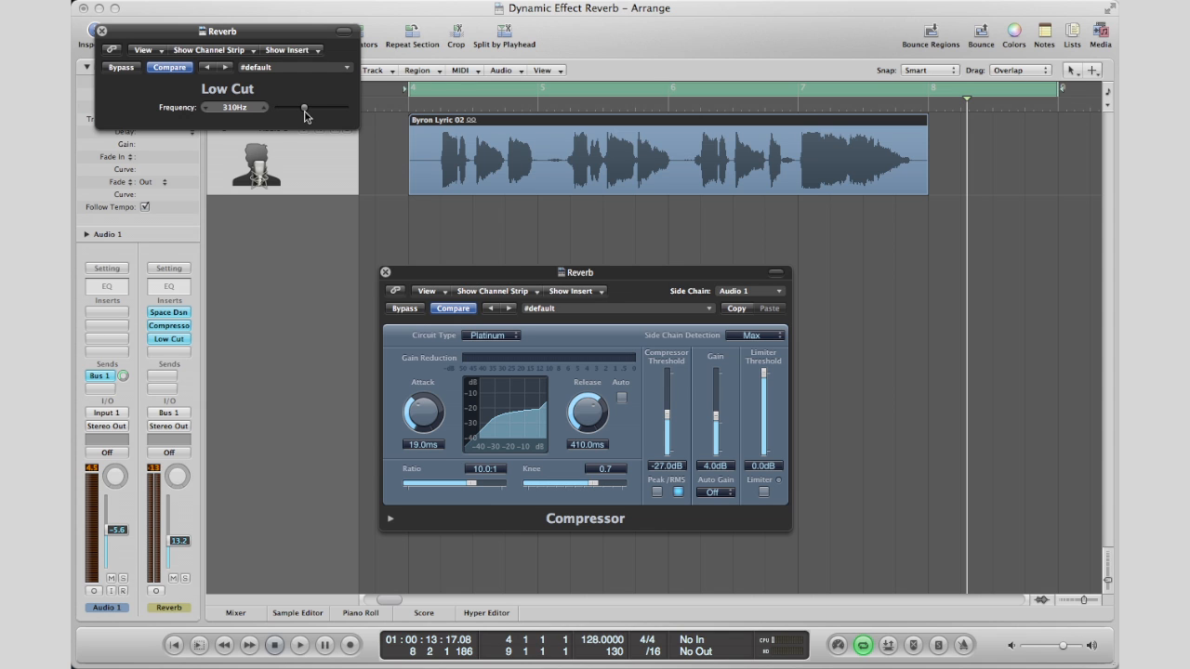
Step: Compare the reverb with the Low Cut bypassed and active during playback, and set its frequency to 340 Hz
{"action": "key", "text": "space"}
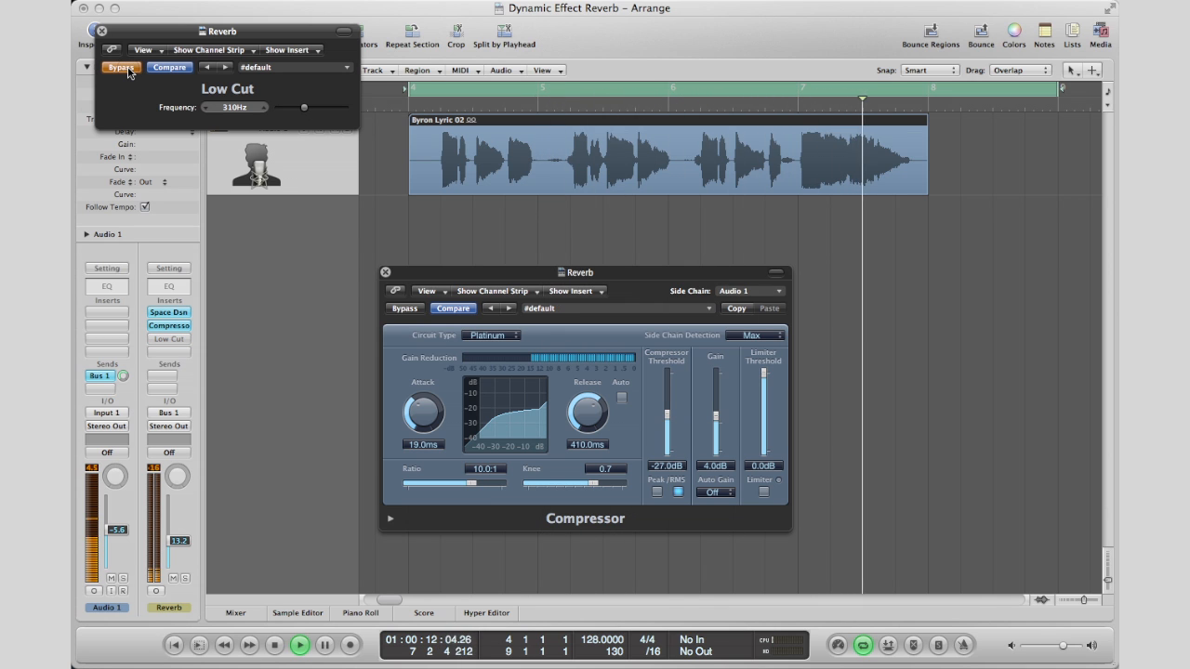
{"action": "left_click", "coordinate": [122, 68]}
{"action": "key", "text": "space"}
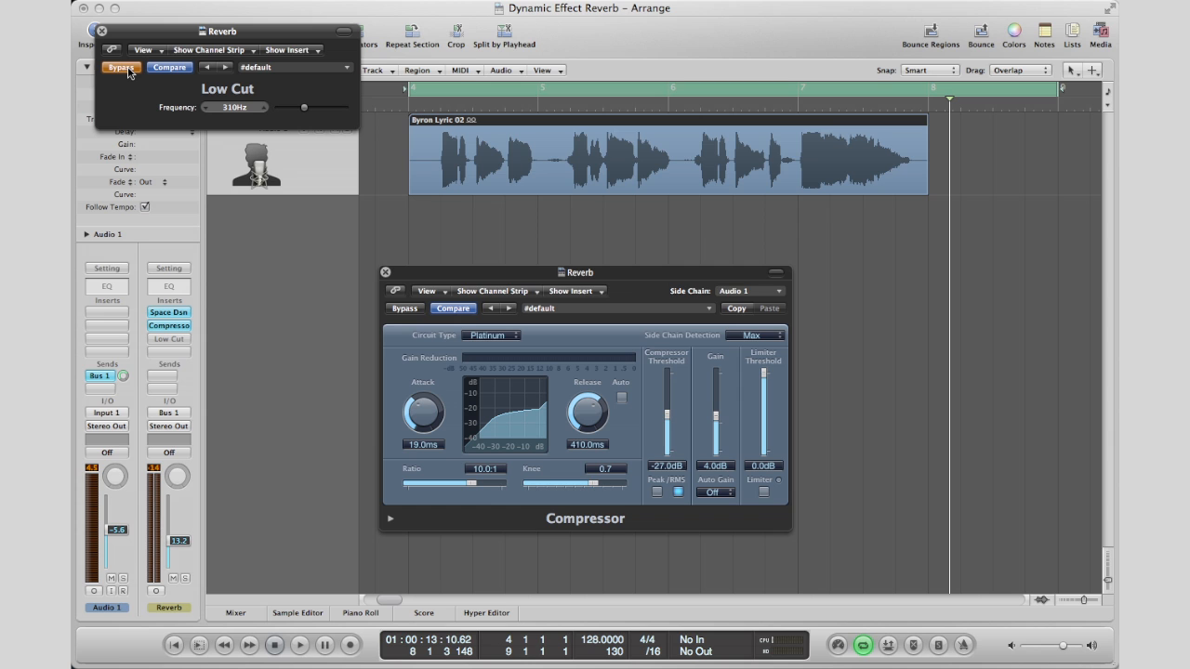
{"action": "key", "text": "space"}
{"action": "left_click", "coordinate": [129, 72]}
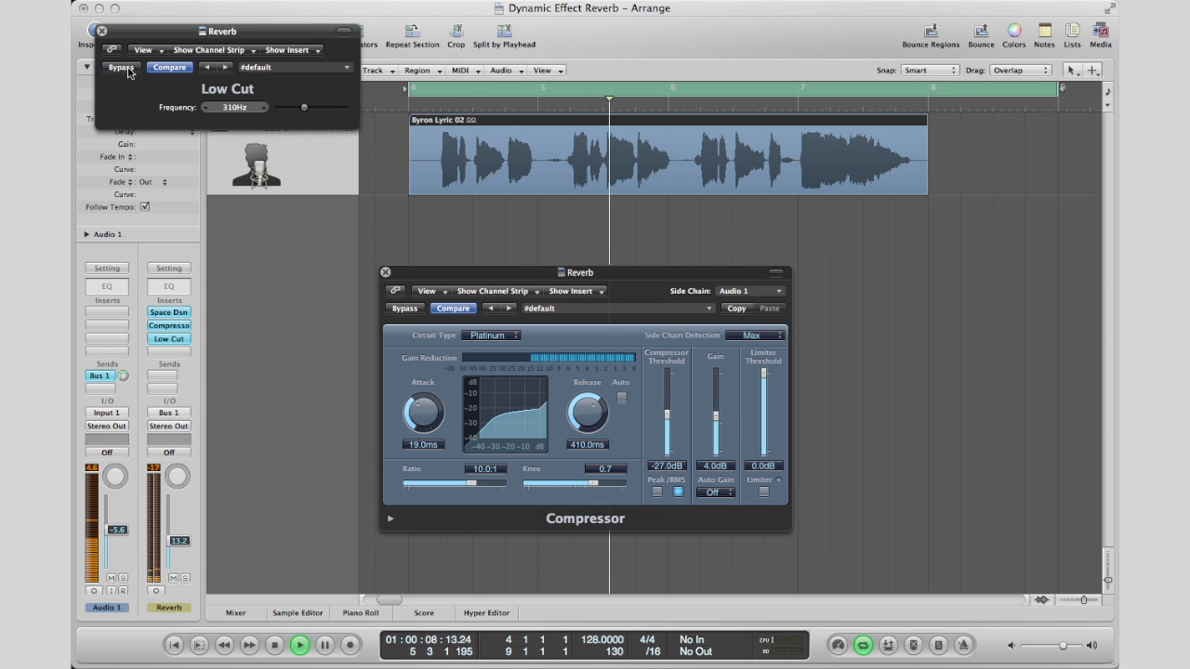
{"action": "left_click", "coordinate": [121, 68]}
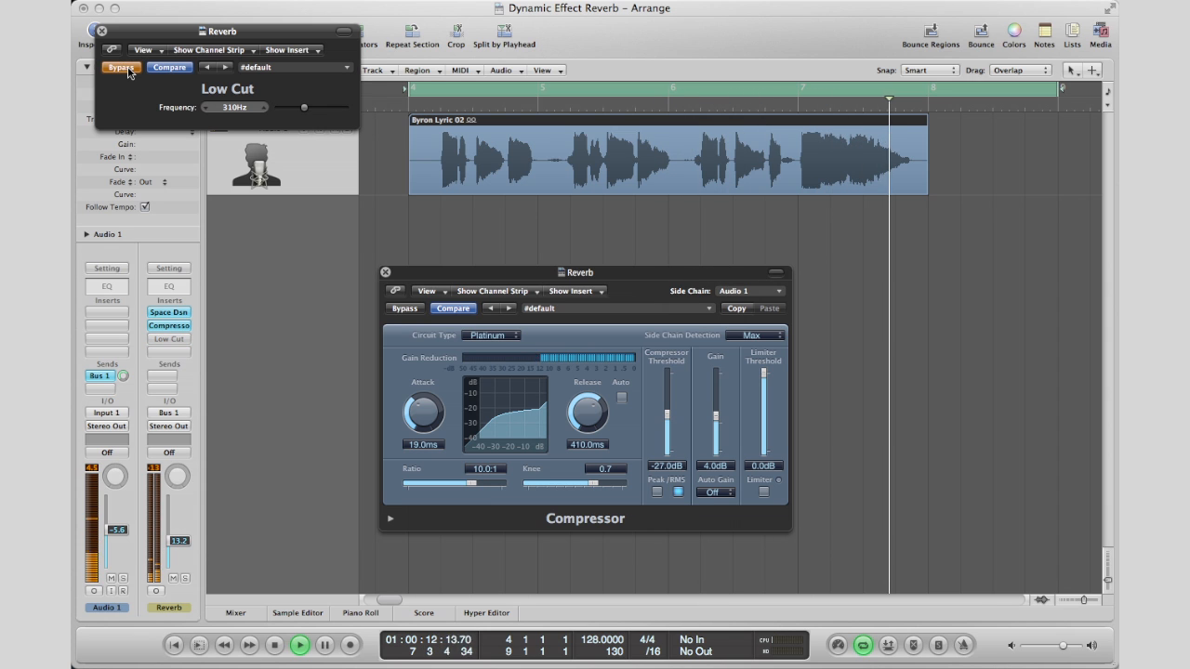
{"action": "left_click", "coordinate": [121, 68]}
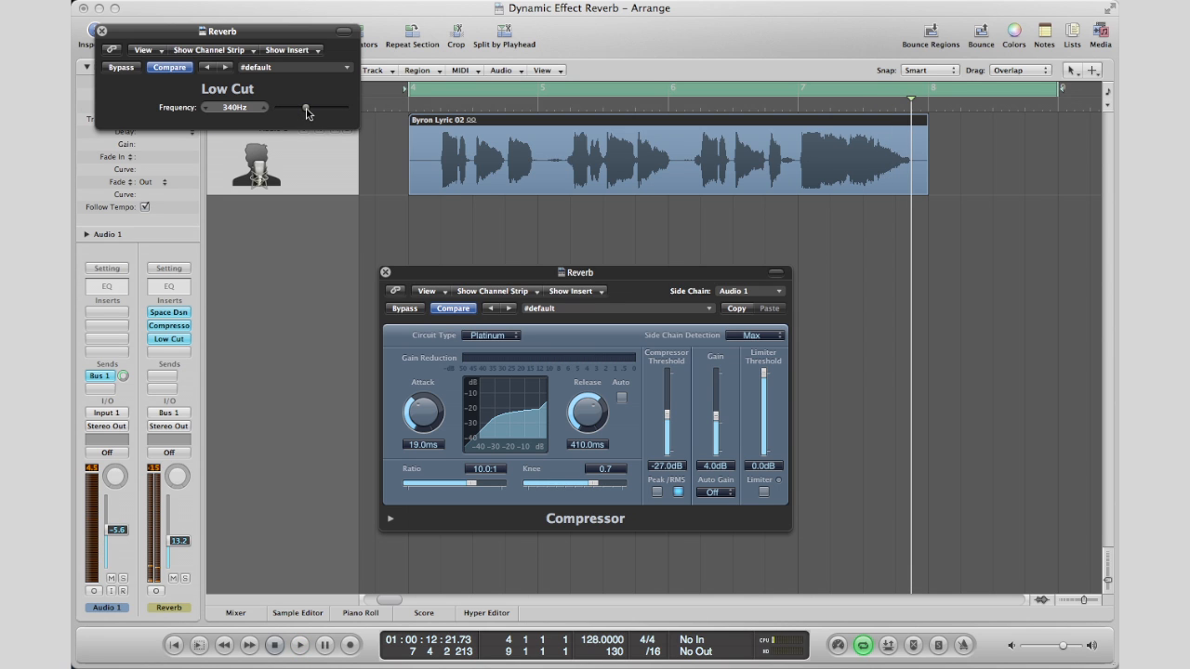
Step: Play back the vocal while bypassing and re-enabling the Low Cut to check the 340 Hz setting
{"action": "key", "text": "space"}
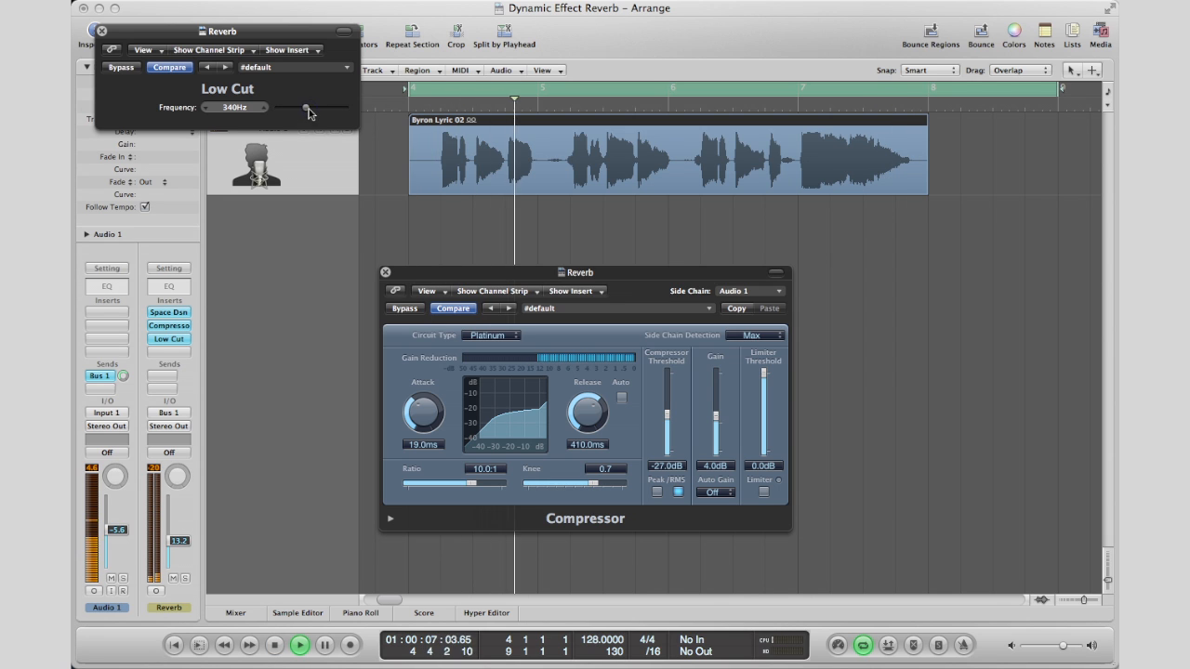
{"action": "left_click", "coordinate": [120, 68]}
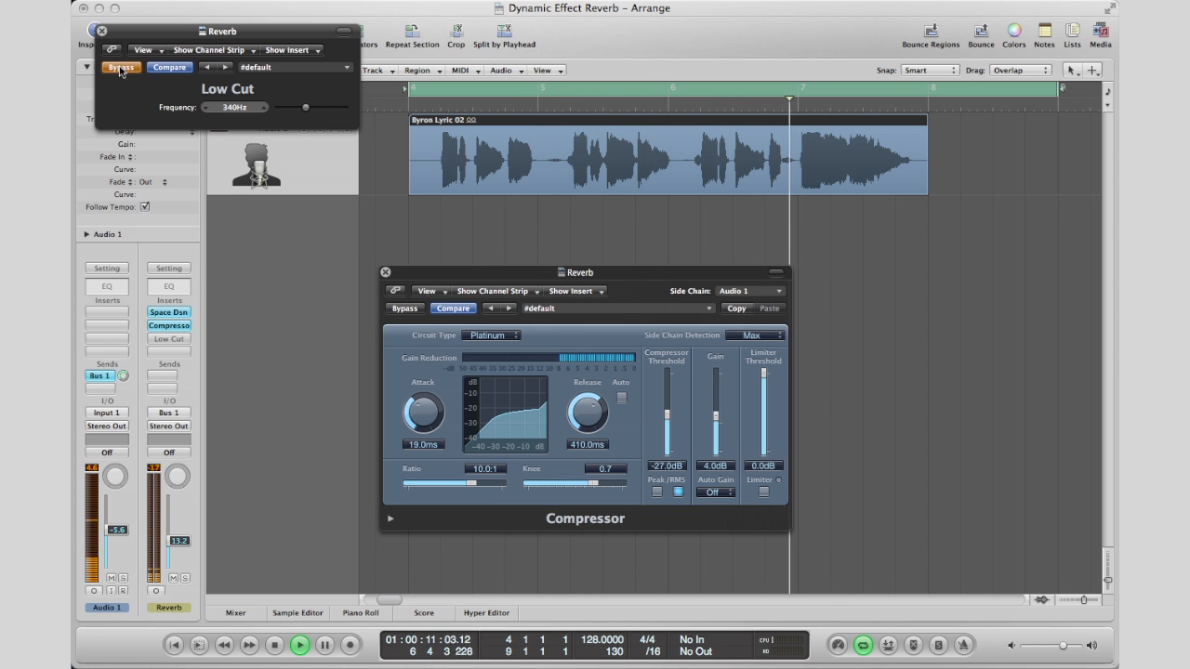
{"action": "left_click", "coordinate": [121, 68]}
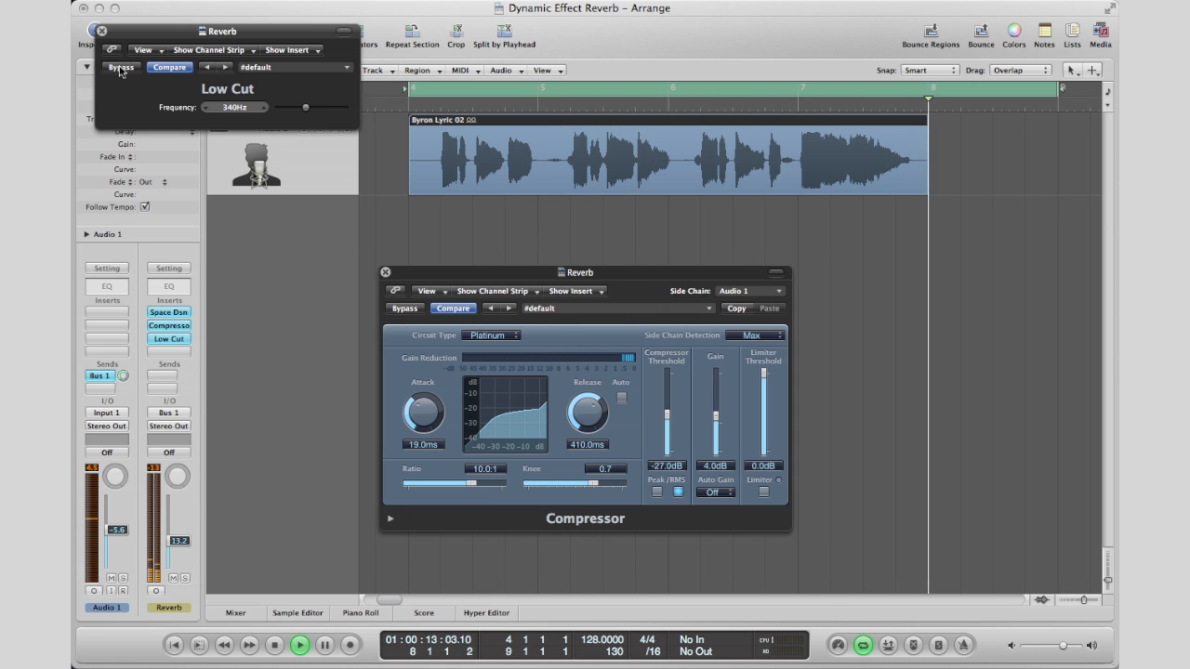
{"action": "key", "text": "space"}
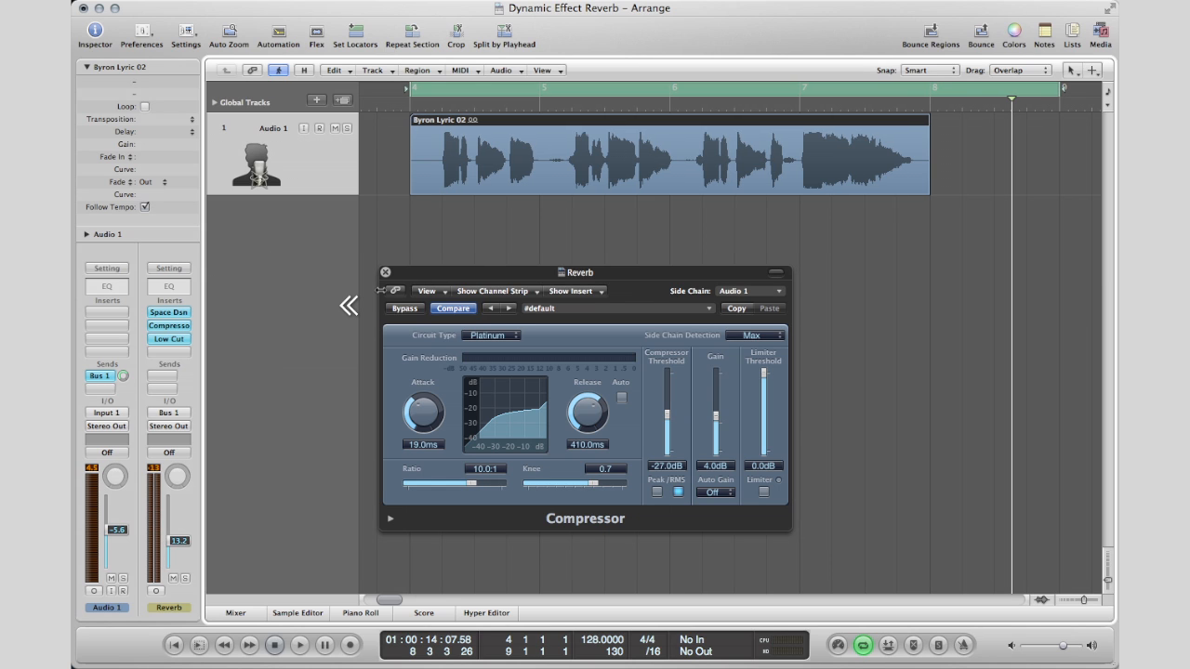
Step: Bypass all three Reverb channel inserts with the plug-in window closed, and shorten the cycle range to end at 8 4 1 during playback
{"action": "left_click", "coordinate": [385, 272]}
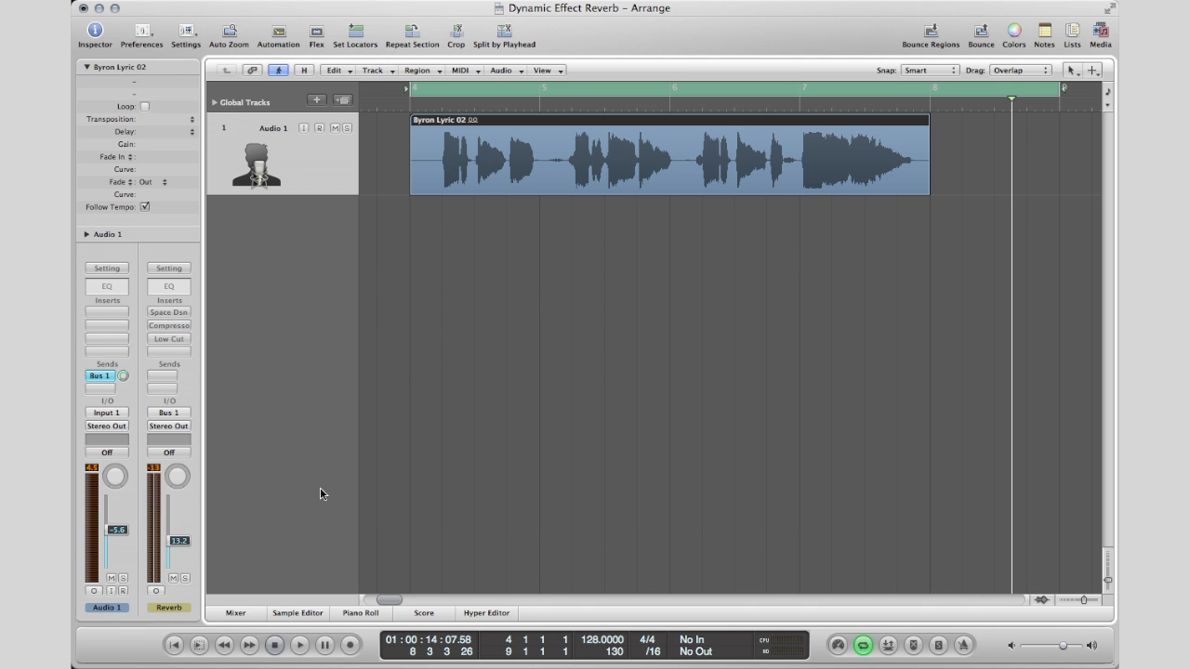
{"action": "key", "text": "space"}
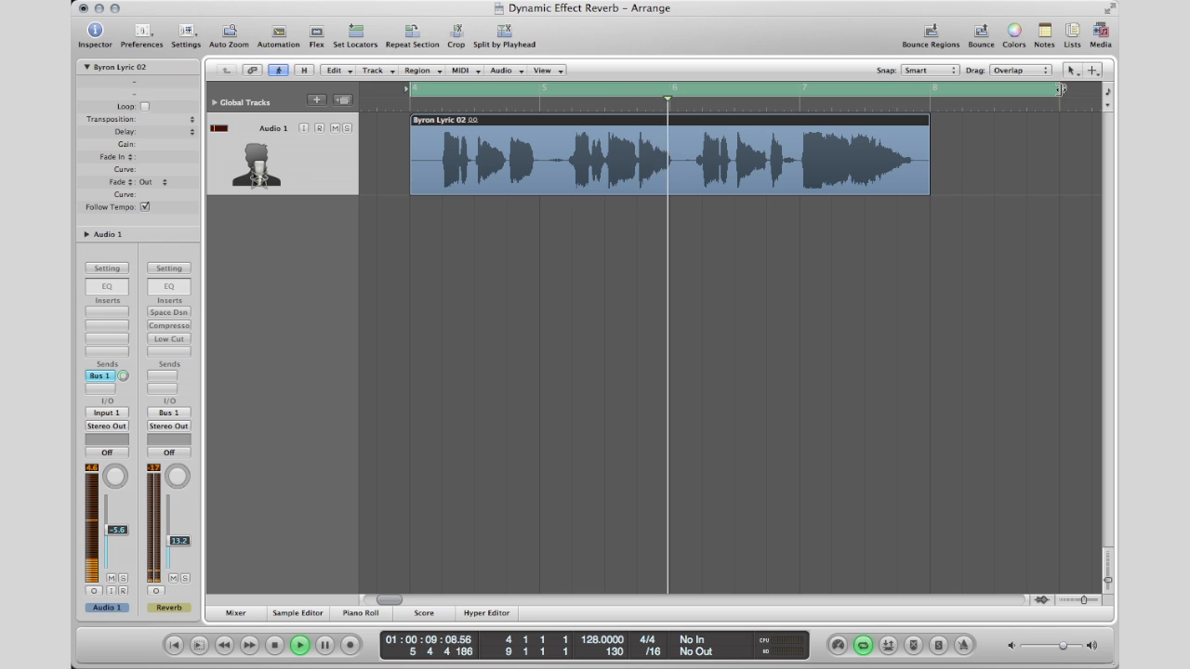
{"action": "left_click_drag", "start_coordinate": [1057, 94], "coordinate": [1028, 94]}
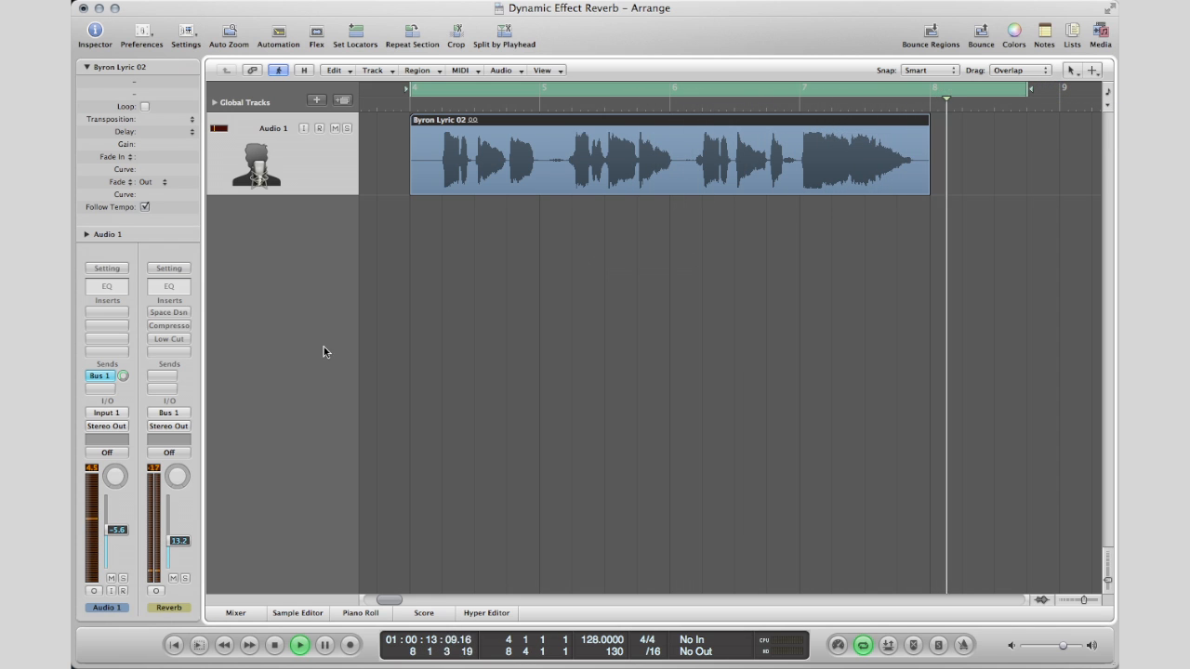
Step: Re-enable Space Designer, the Compressor and the Low Cut one after another on the Reverb channel while the vocal plays
{"action": "left_click", "coordinate": [177, 315], "text": "alt"}
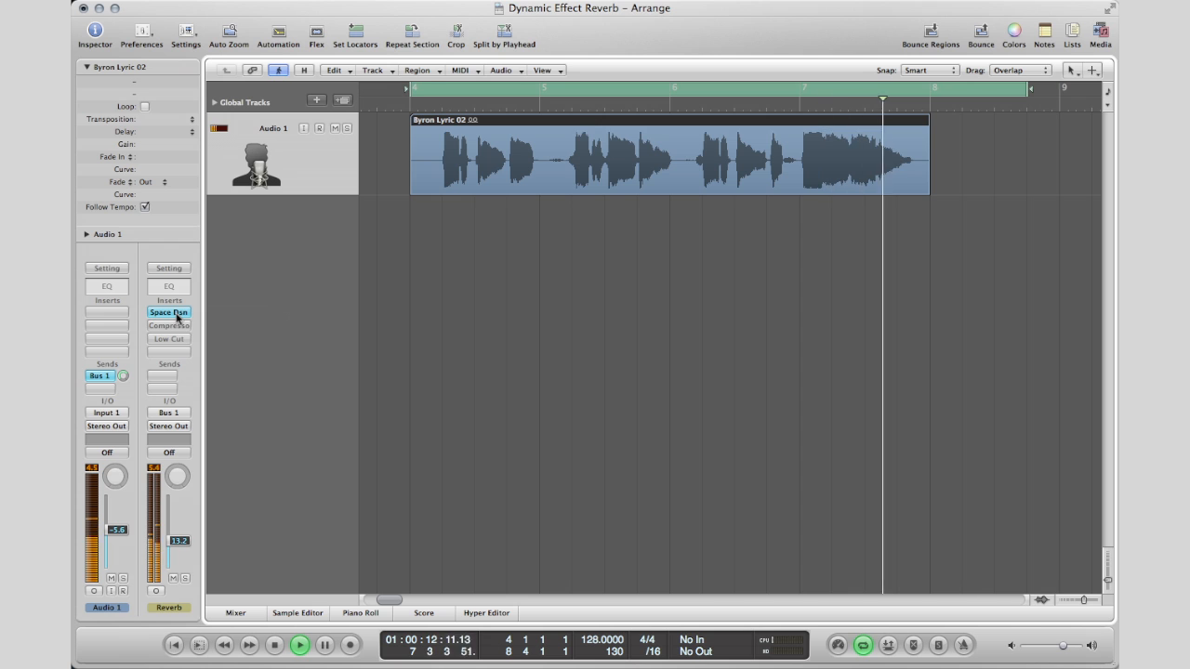
{"action": "left_click", "coordinate": [169, 328], "text": "alt"}
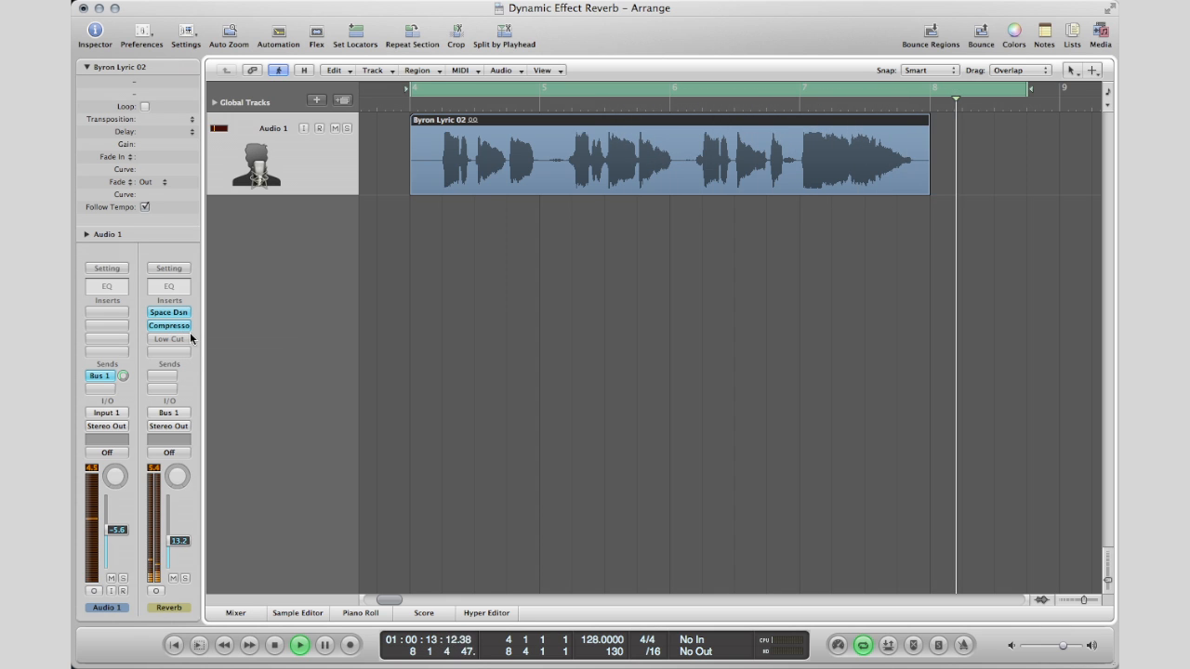
{"action": "left_click", "coordinate": [177, 341], "text": "alt"}
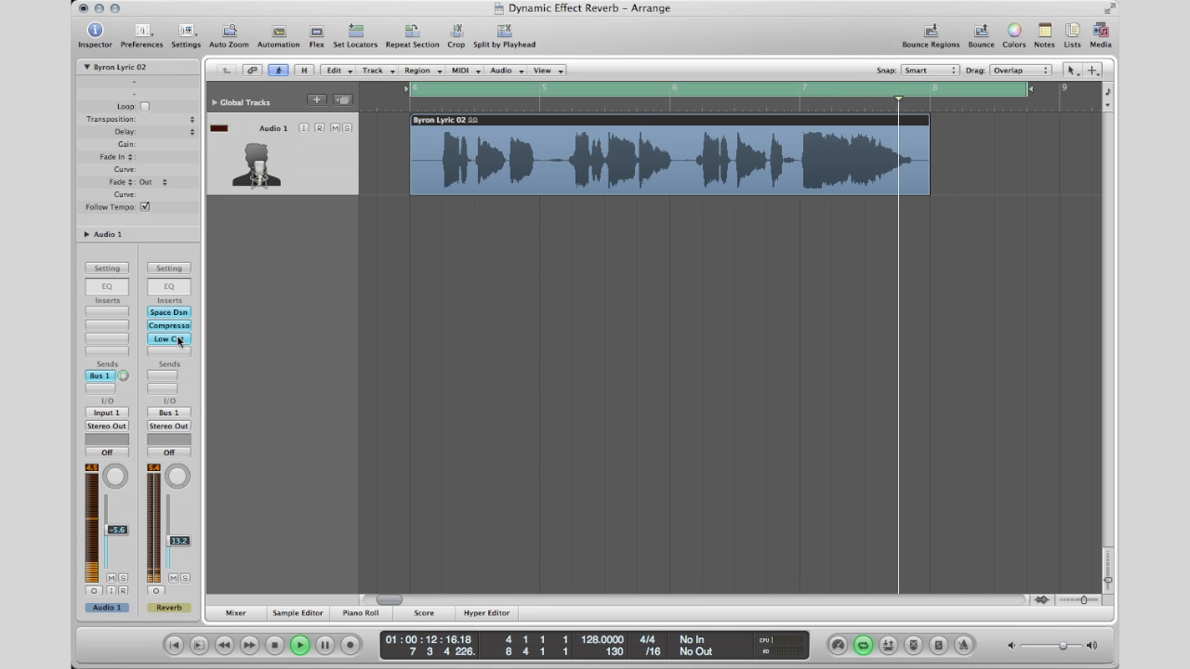
{"action": "key", "text": "space"}
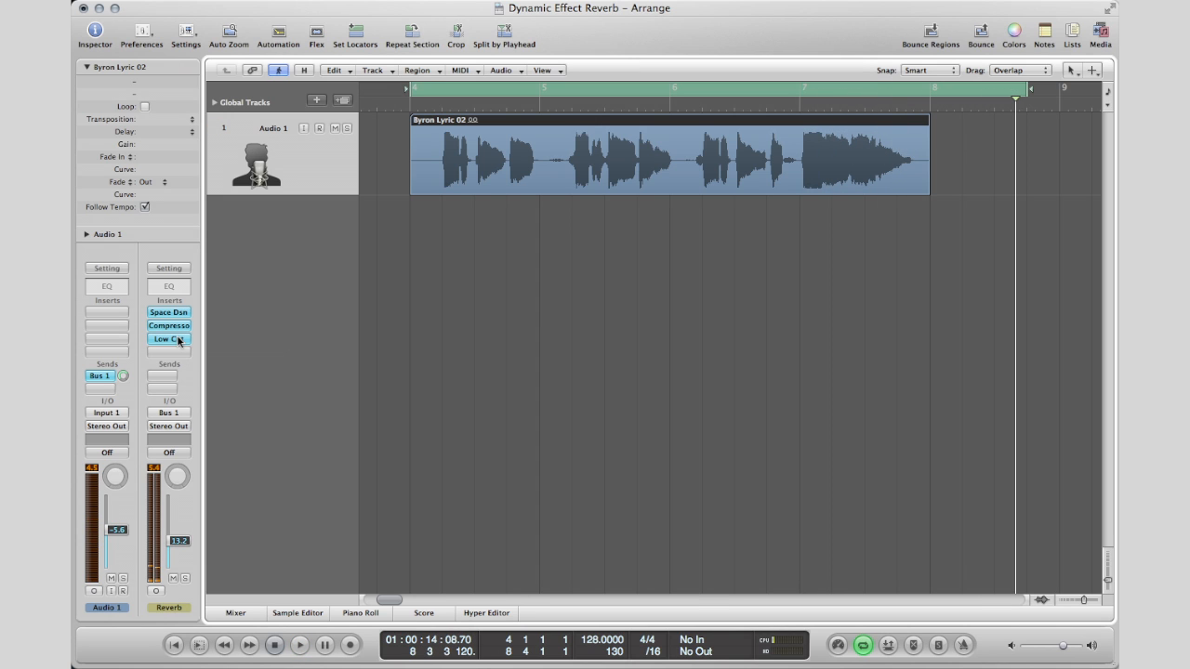